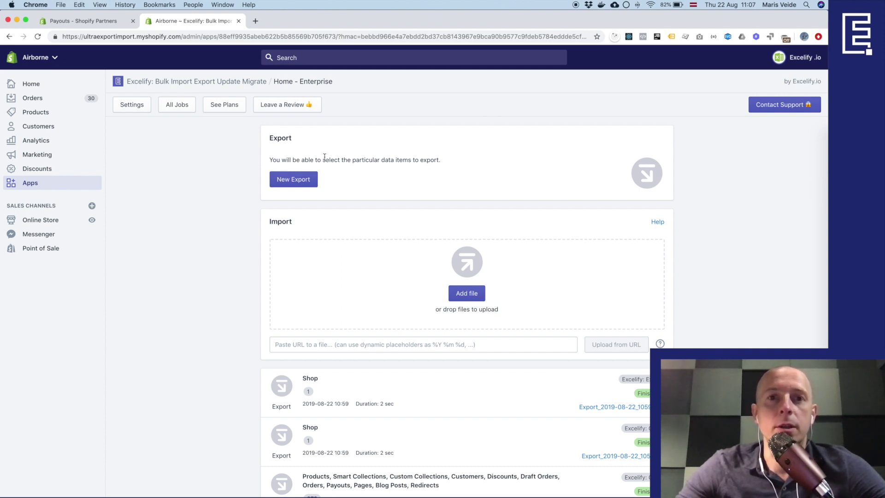
Set up a new Shop export including Other Details and Metafields
left_click(300, 182)
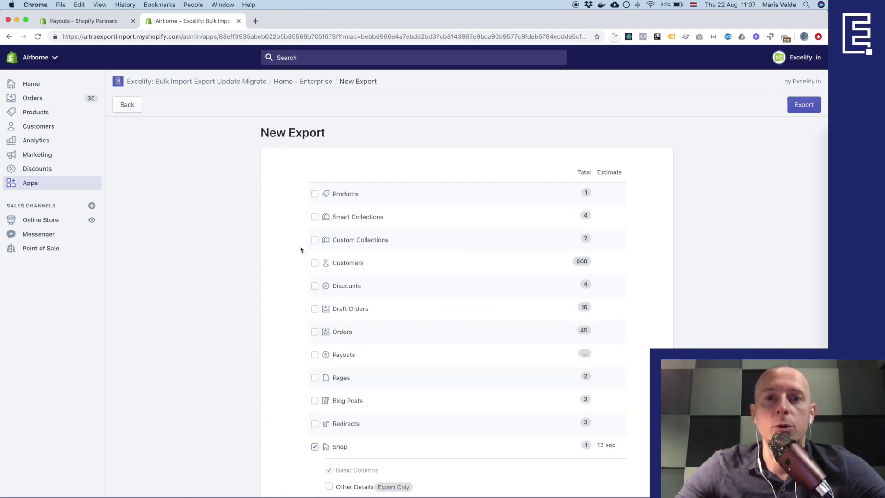
scroll(327, 339, "down", 5)
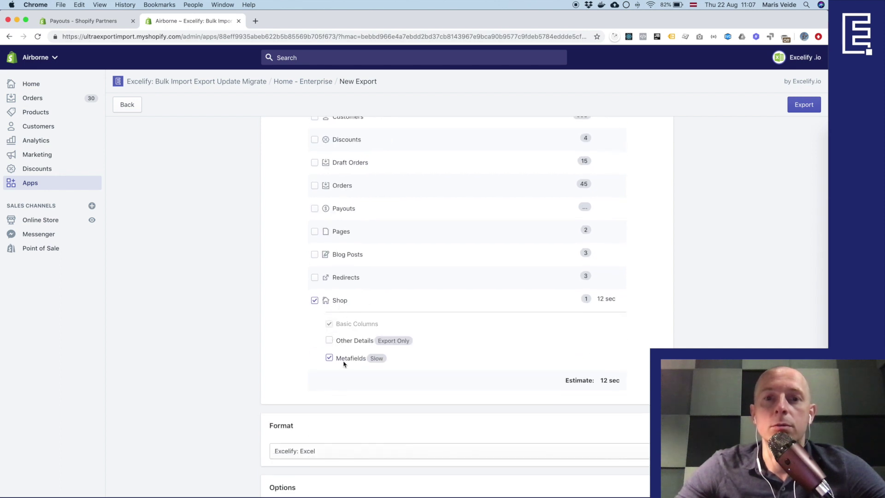
left_click(315, 300)
left_click(315, 301)
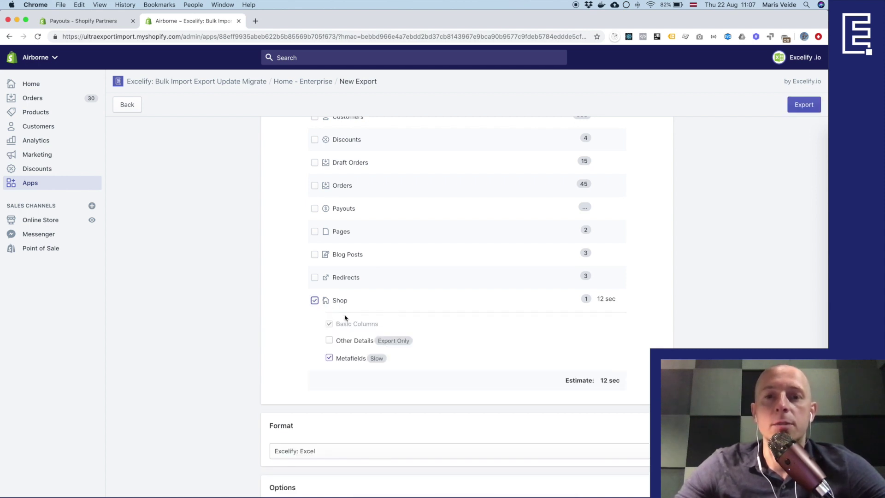
left_click(346, 342)
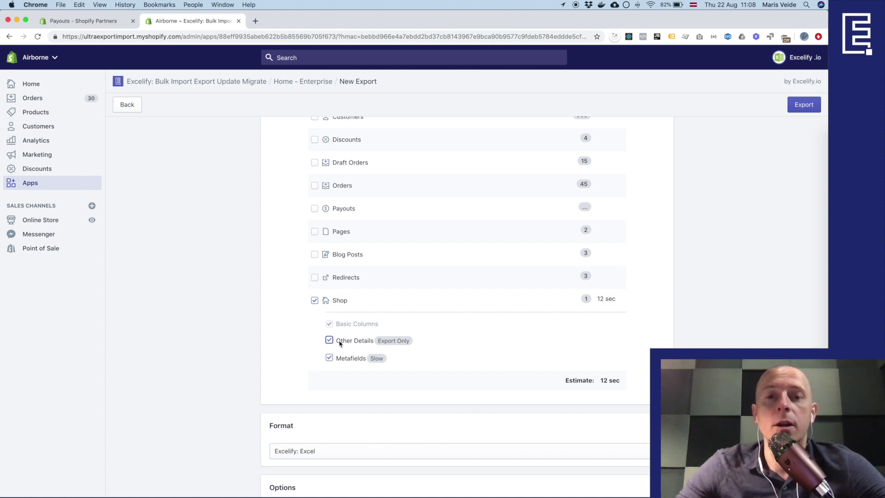
left_click(343, 361)
left_click(346, 362)
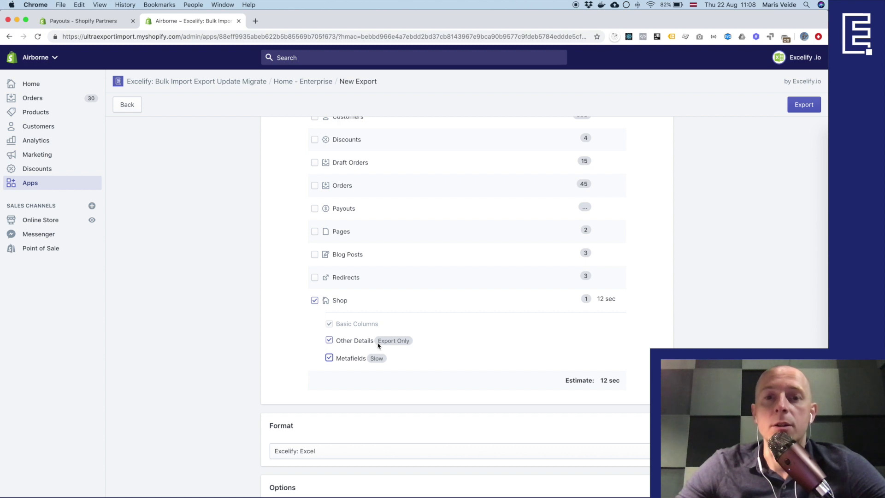
Keep the 'Excelify: Excel' format and run the shop export
scroll(377, 345, "down", 5)
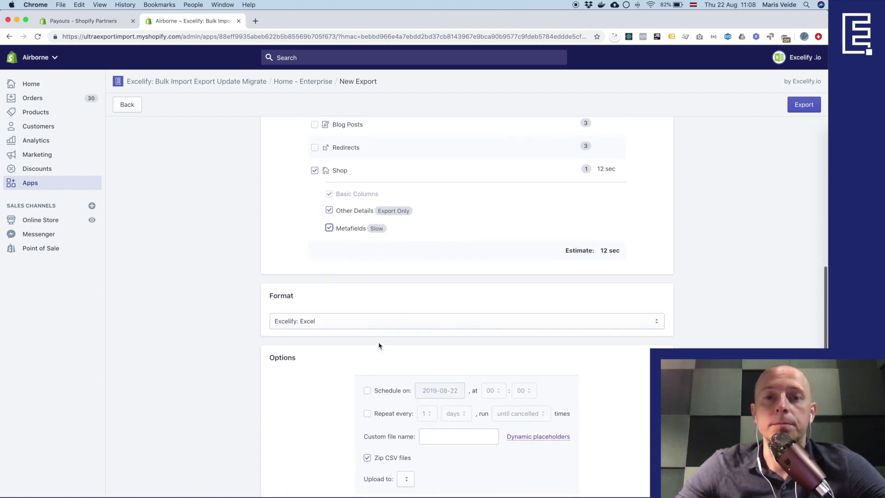
left_click(355, 324)
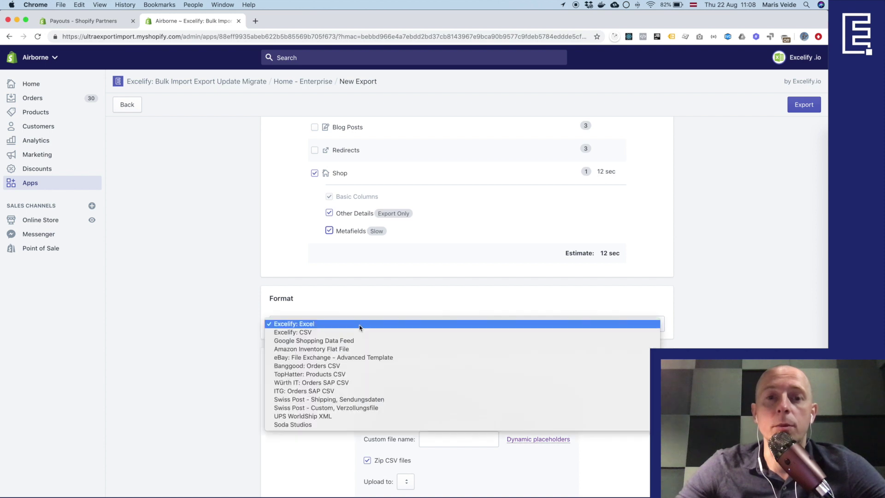
left_click(315, 324)
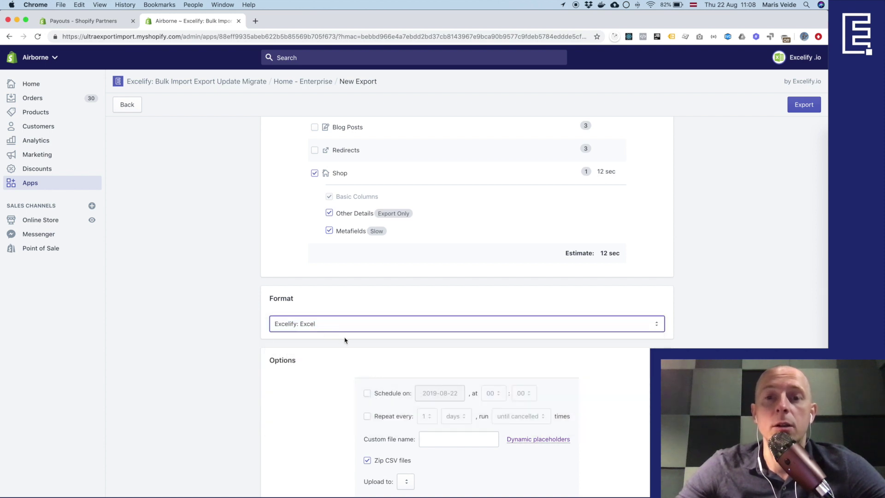
scroll(346, 341, "down", 3)
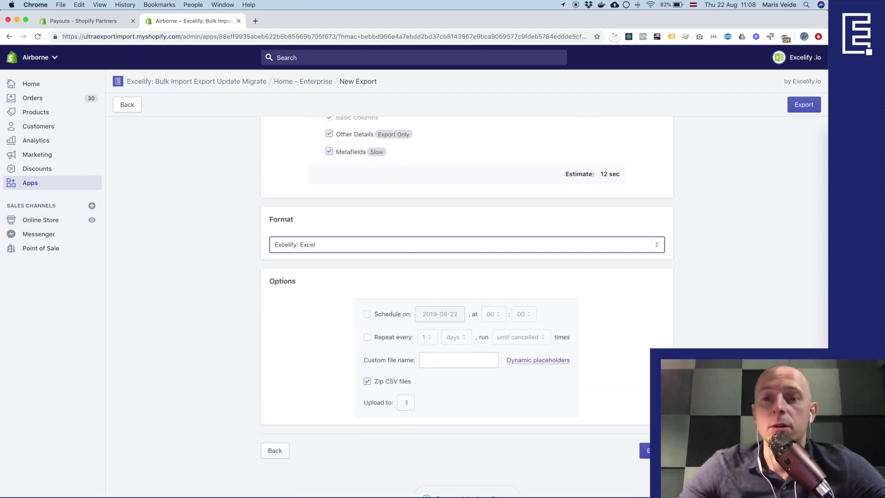
left_click(636, 450)
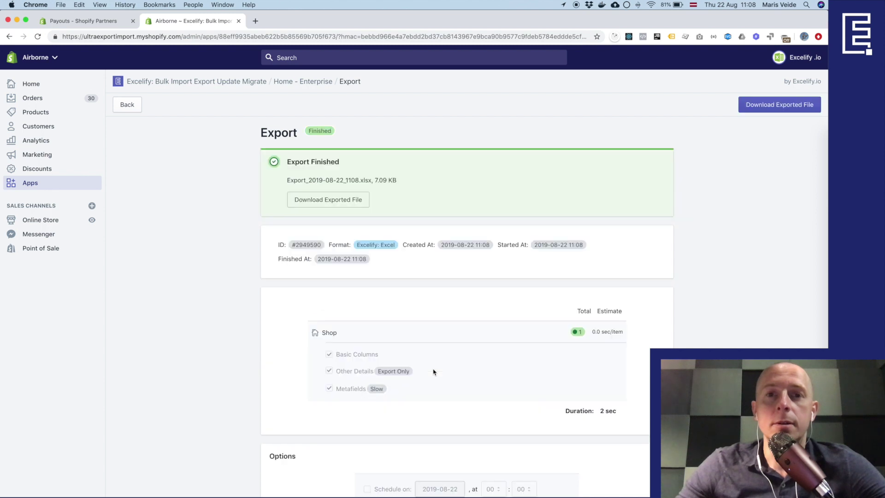
Download the finished export file Export_2019-08-22_1108.xlsx
left_click(329, 204)
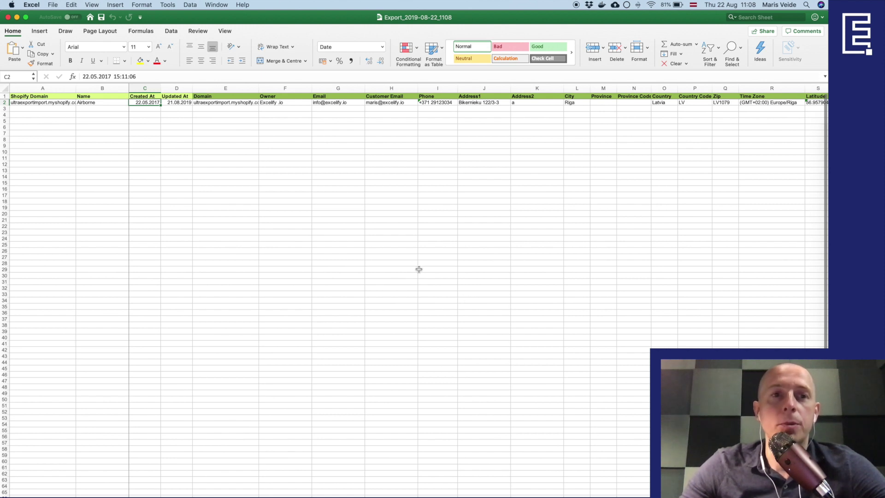
left_click_drag(51, 98, 48, 102)
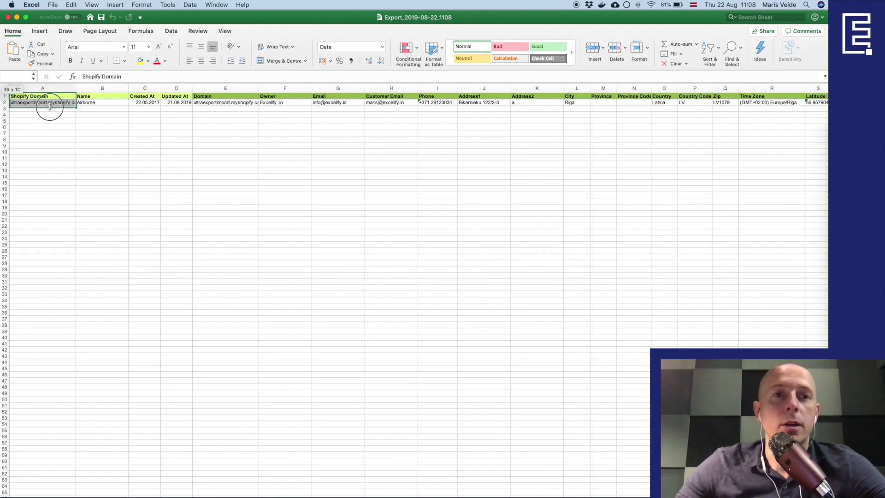
left_click_drag(95, 96, 95, 102)
left_click(95, 103)
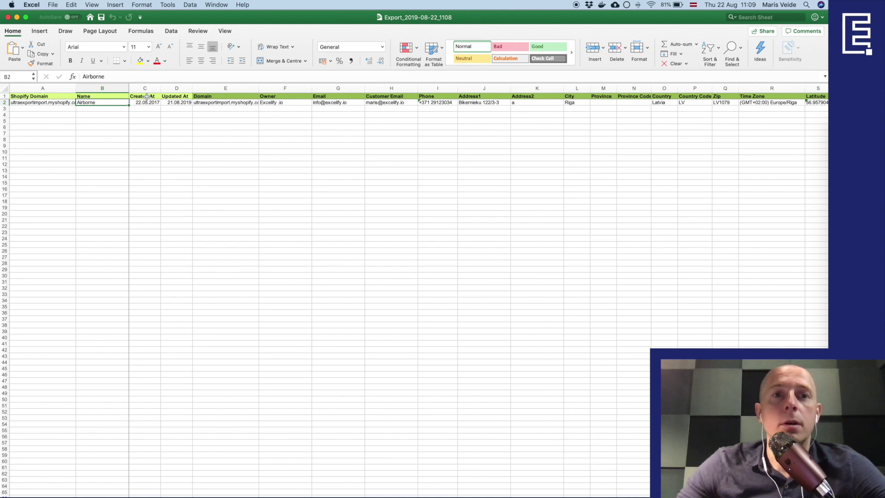
left_click(176, 96)
left_click(73, 96)
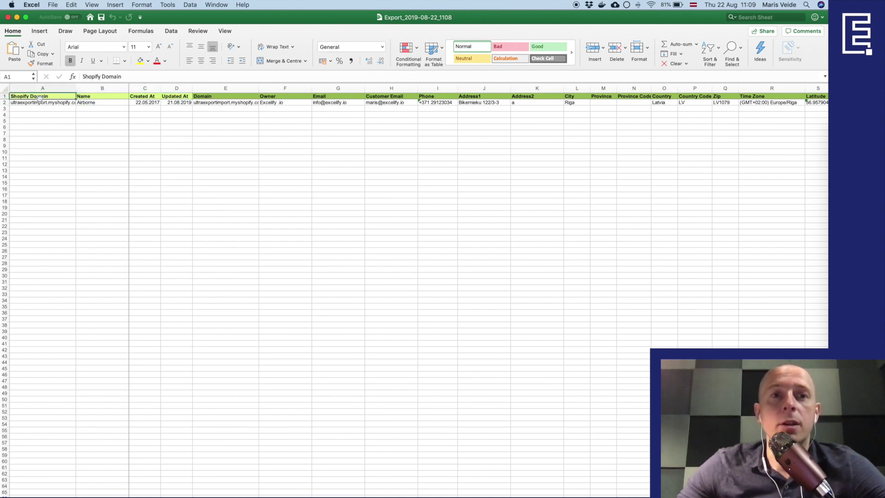
left_click_drag(79, 97, 197, 108)
left_click(181, 104)
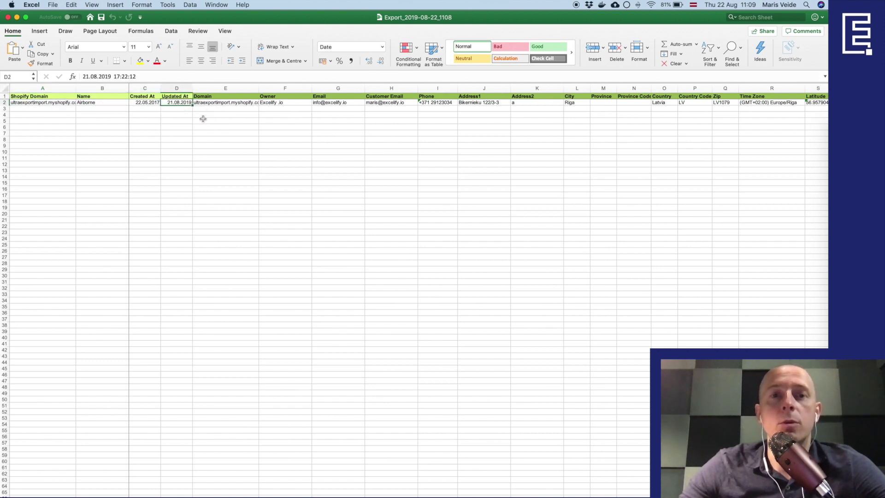
mouse_move(214, 97)
left_mouse_down()
mouse_move(361, 94)
mouse_move(228, 97)
left_mouse_up()
left_click(230, 103)
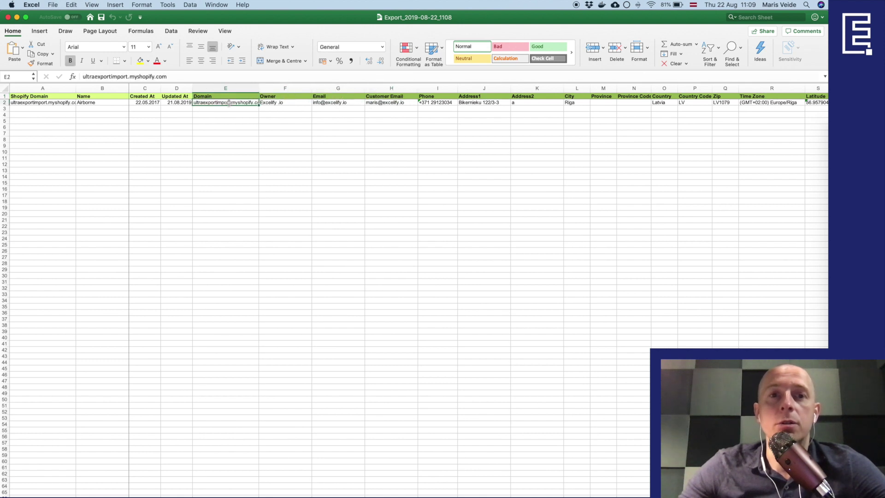
key("Up")
left_click(290, 97)
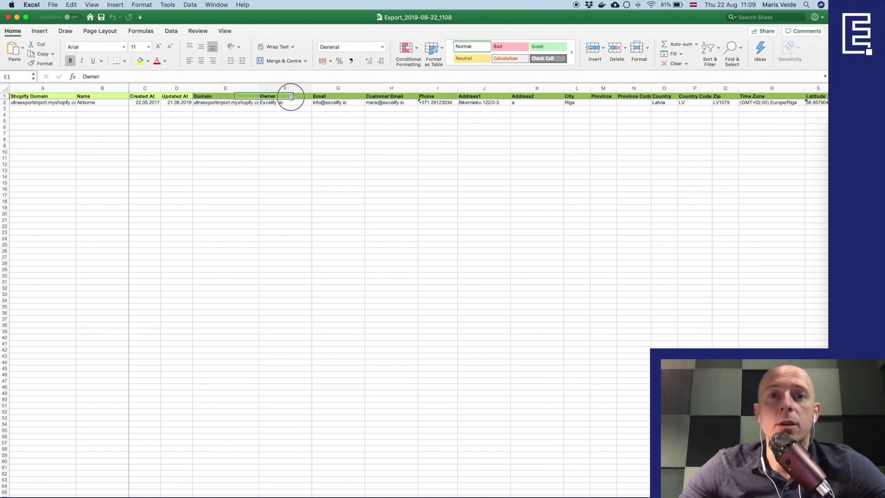
left_click(346, 102)
scroll(392, 103, "right", 10)
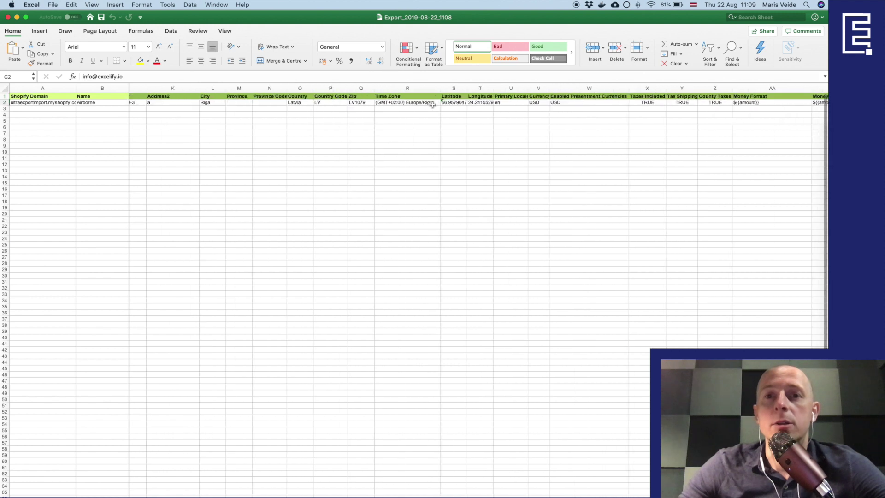
scroll(430, 104, "right", 10)
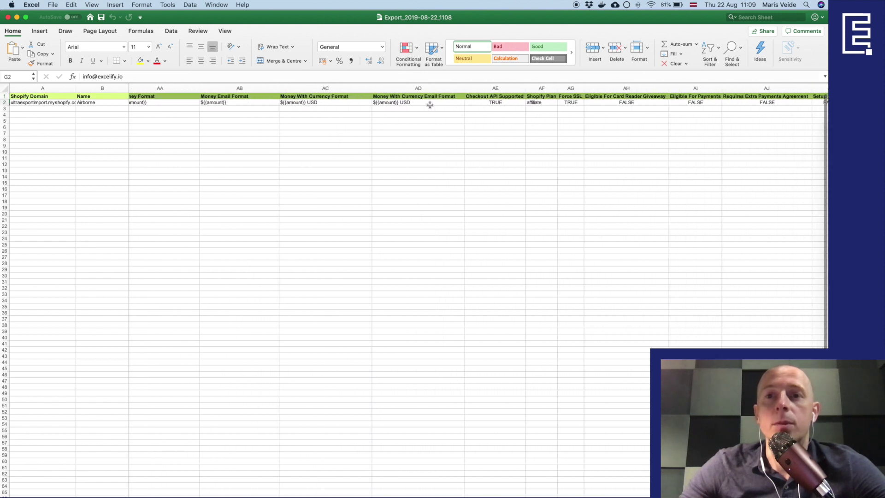
scroll(427, 104, "right", 2)
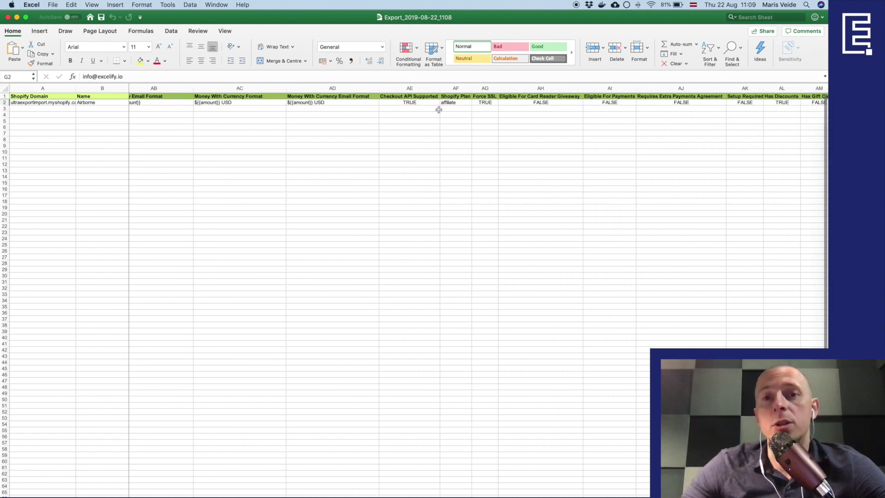
scroll(436, 105, "right", 10)
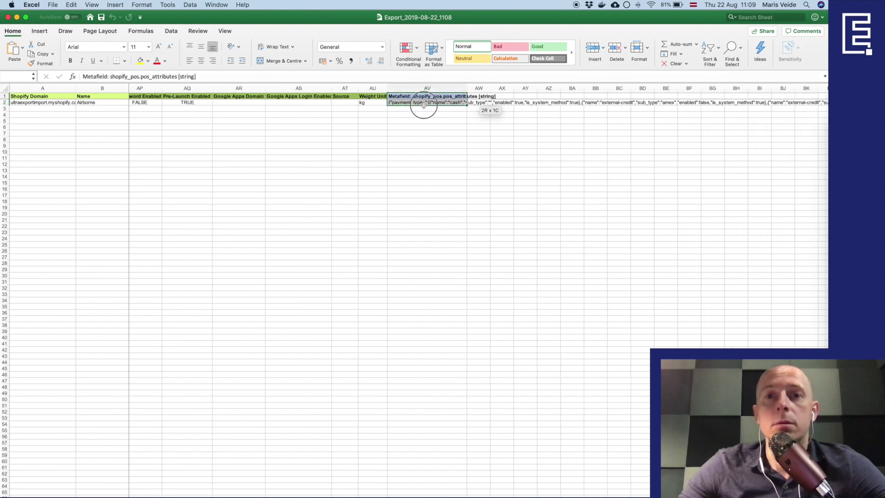
left_click(422, 102)
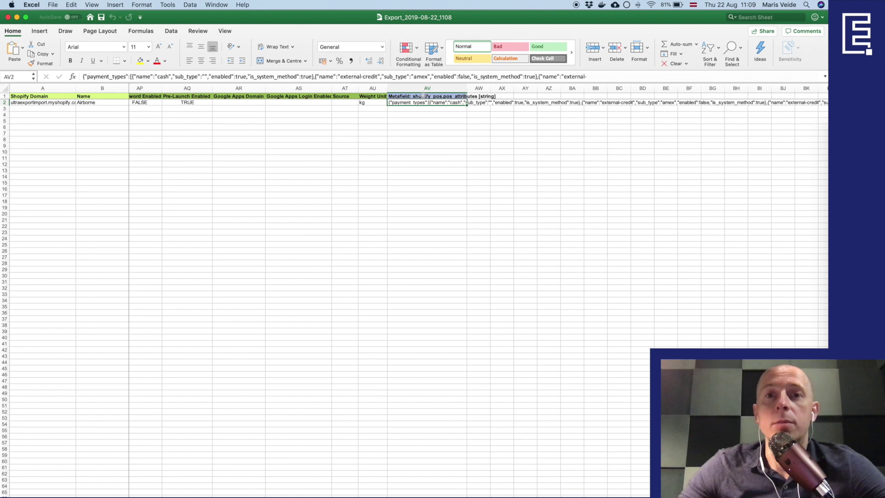
Widen column AV, view the pos_attributes JSON in AV2, then select columns C through AU
left_click(411, 96)
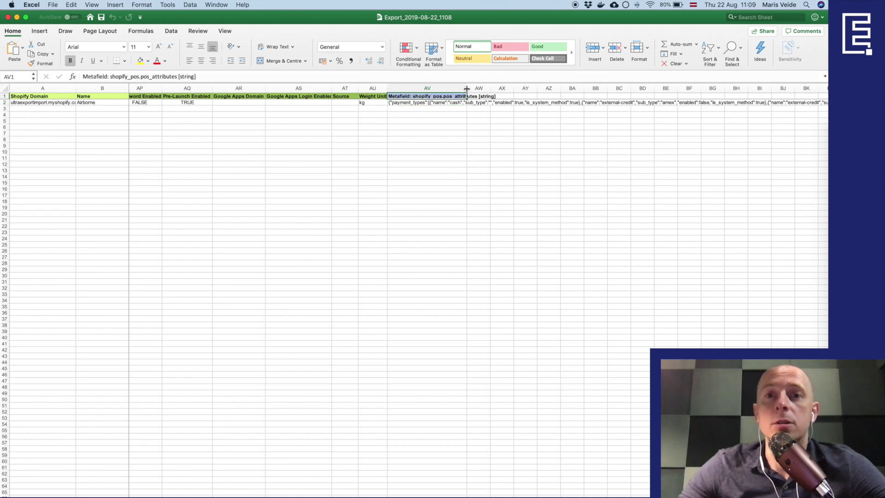
left_click_drag(466, 88, 517, 89)
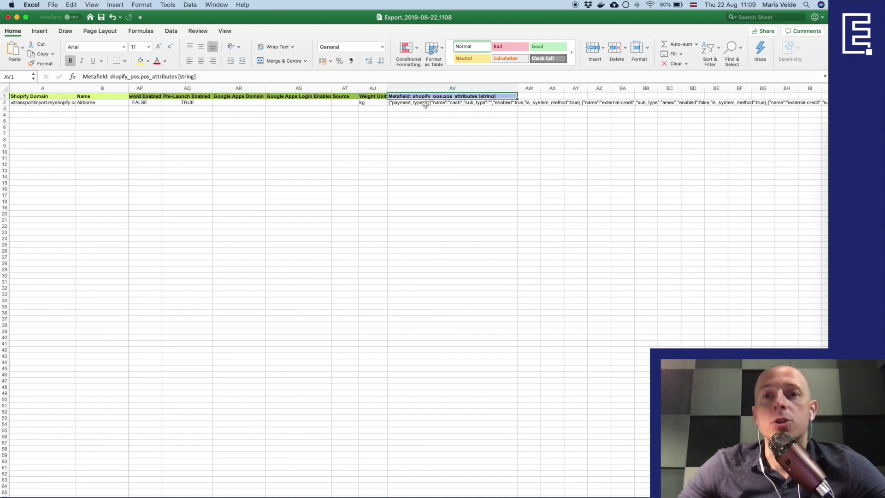
left_click(450, 103)
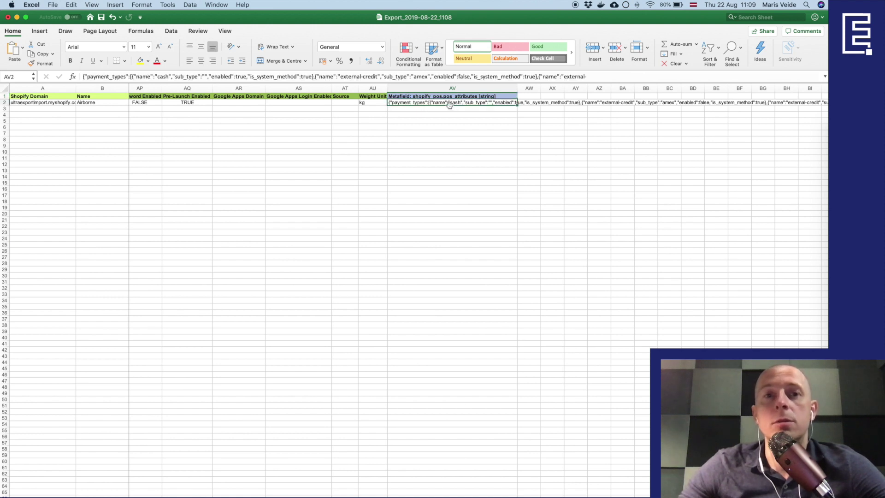
double_click(427, 103)
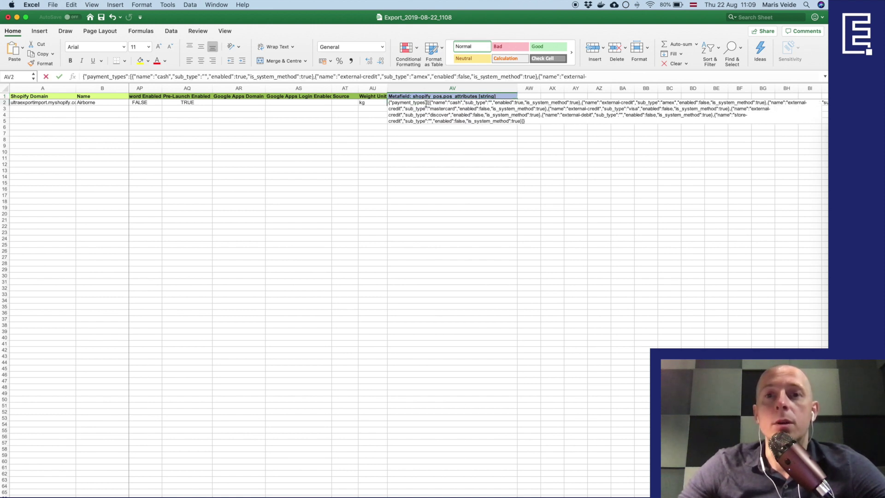
left_click(439, 128)
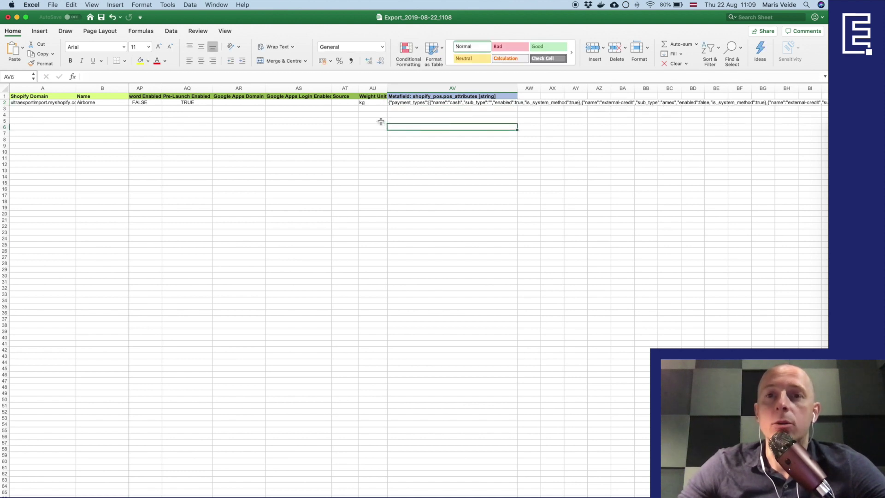
left_click_drag(374, 88, 145, 88)
Delete columns C through AU from the shop sheet
right_click(141, 88)
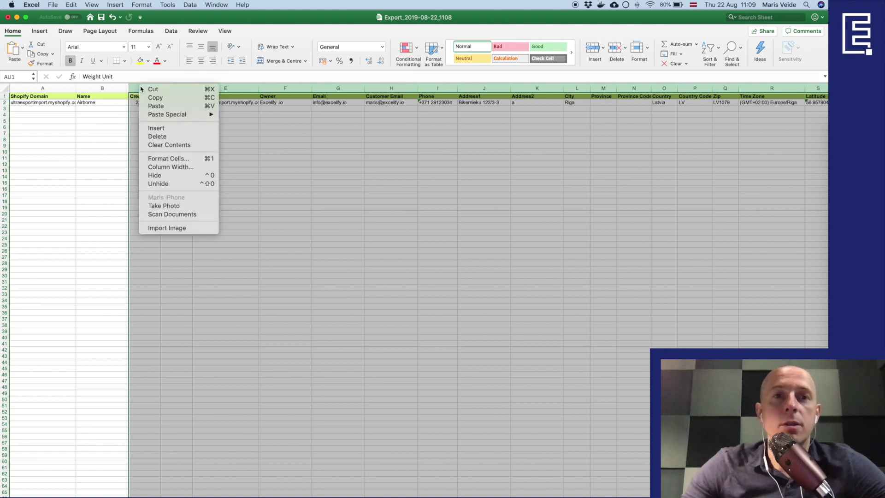
left_click(163, 136)
left_click(168, 119)
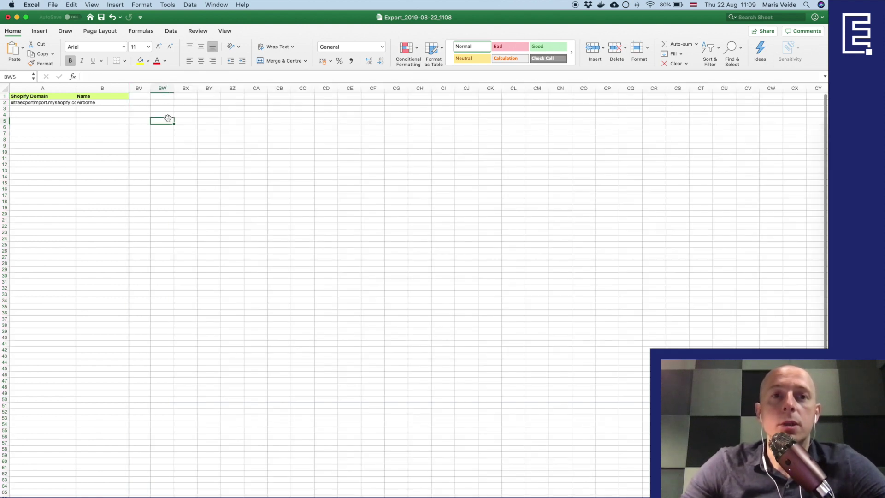
key("super+z")
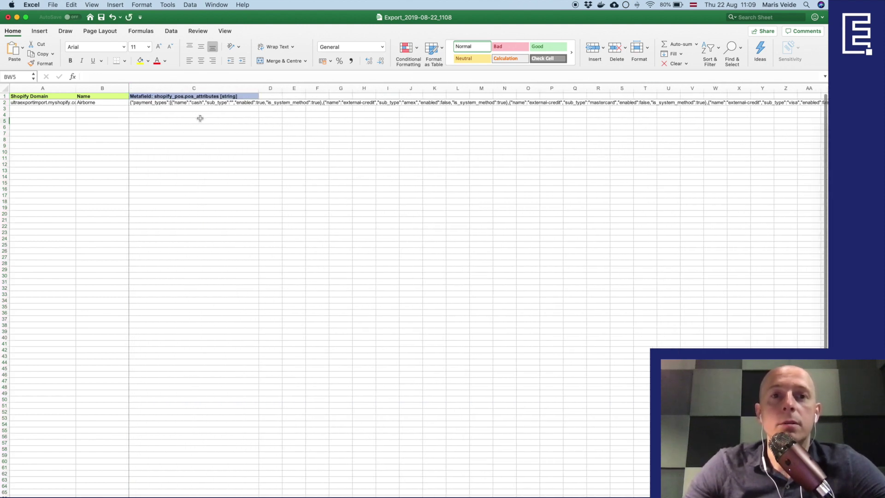
Copy the pos_attributes metafield header from C1 into D1
left_click(209, 96)
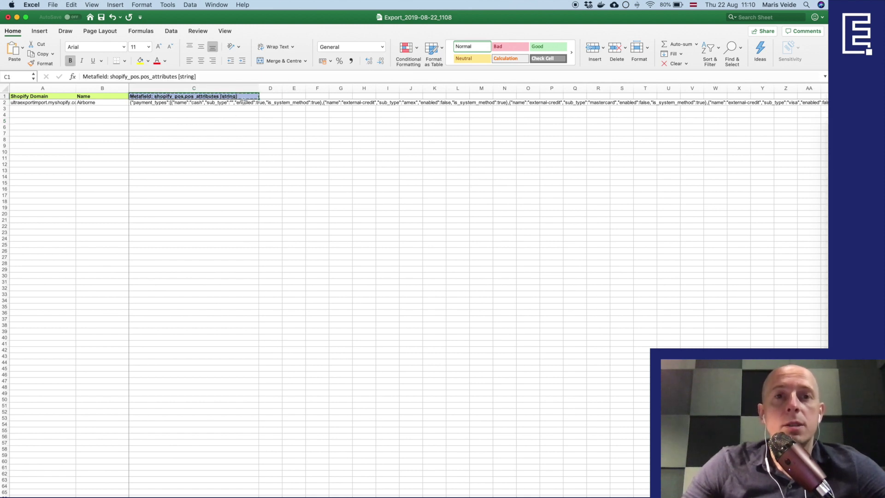
key("super+c")
left_click(264, 97)
key("super+v")
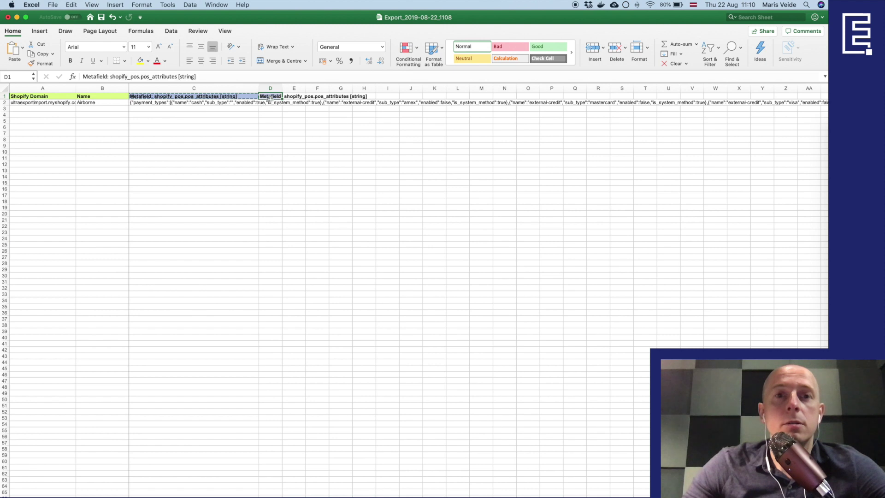
left_click(246, 102)
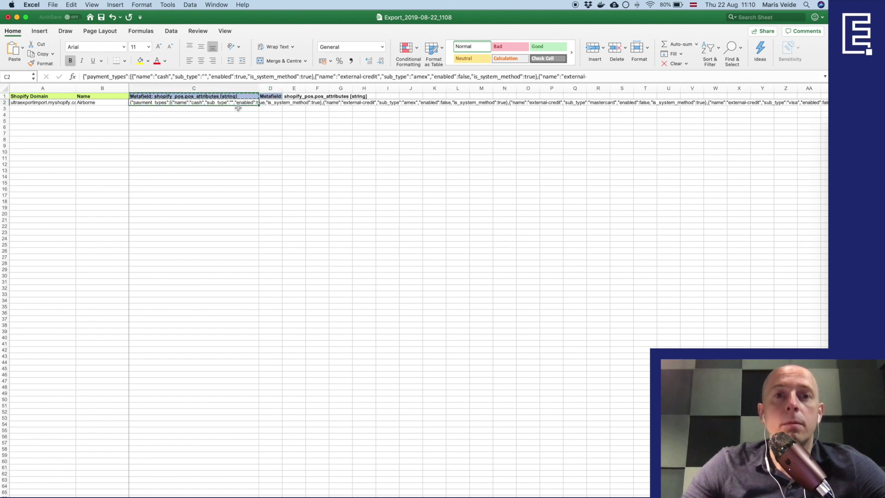
left_click(277, 97)
Autofit column D and examine the namespace, key and type parts of the D1 header
double_click(282, 88)
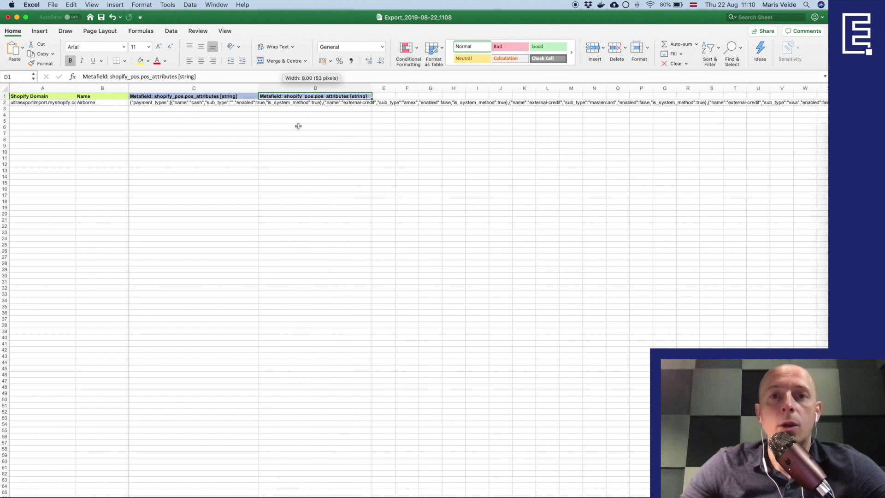
double_click(288, 97)
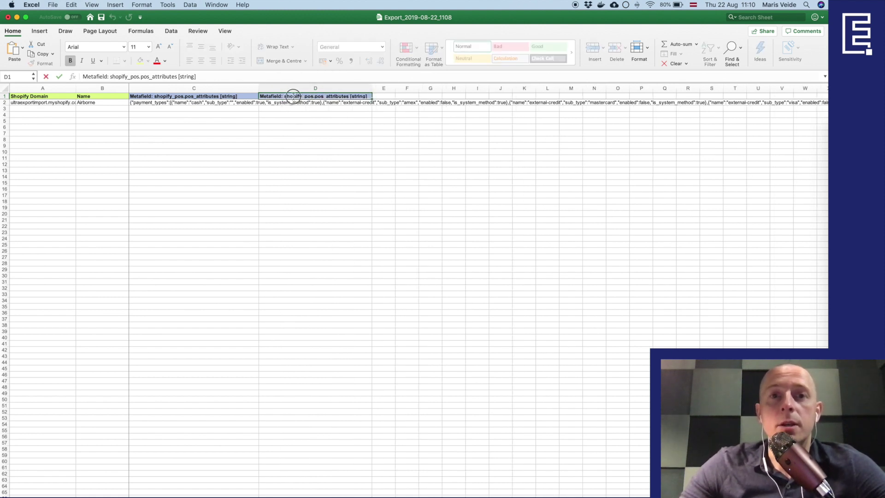
key("Escape")
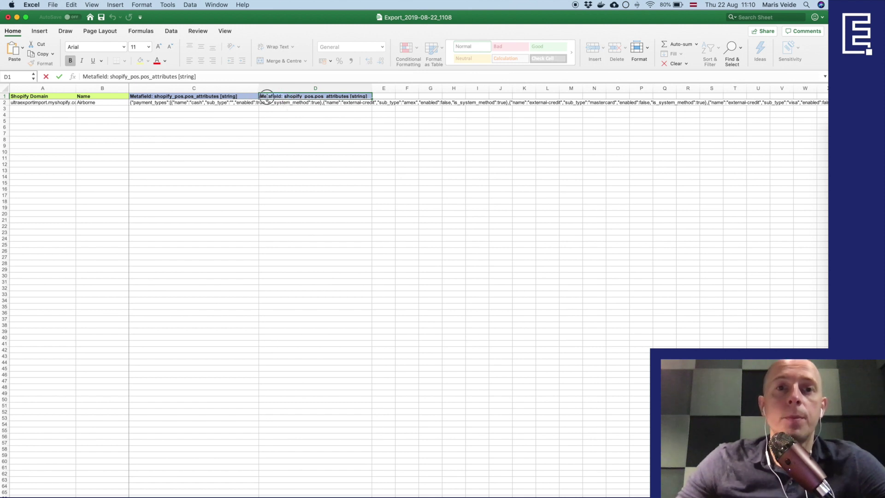
left_click(263, 96)
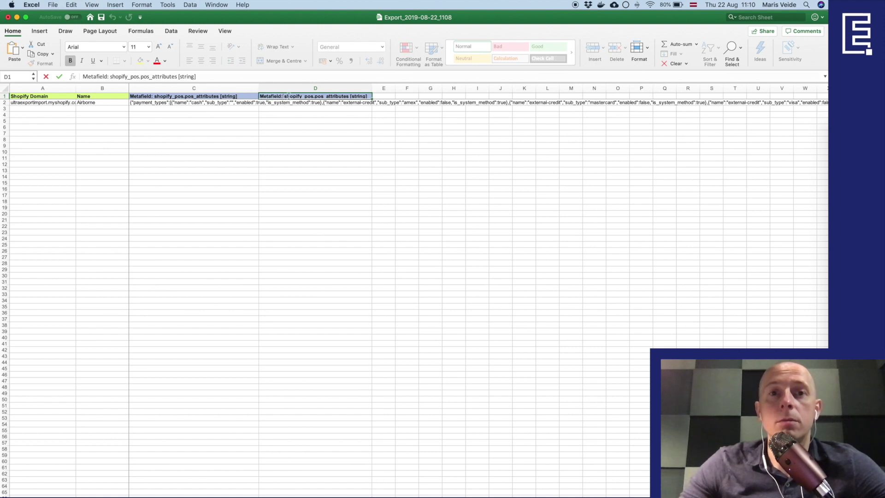
left_click(313, 96)
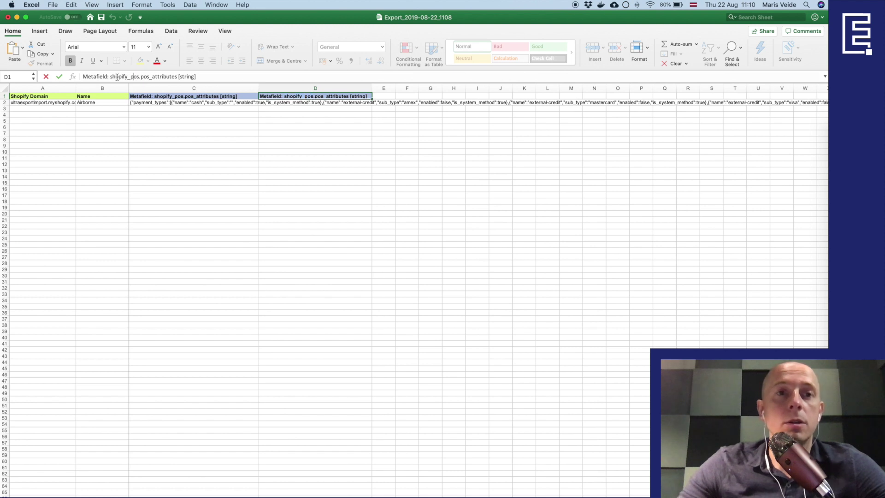
left_click_drag(111, 77, 139, 77)
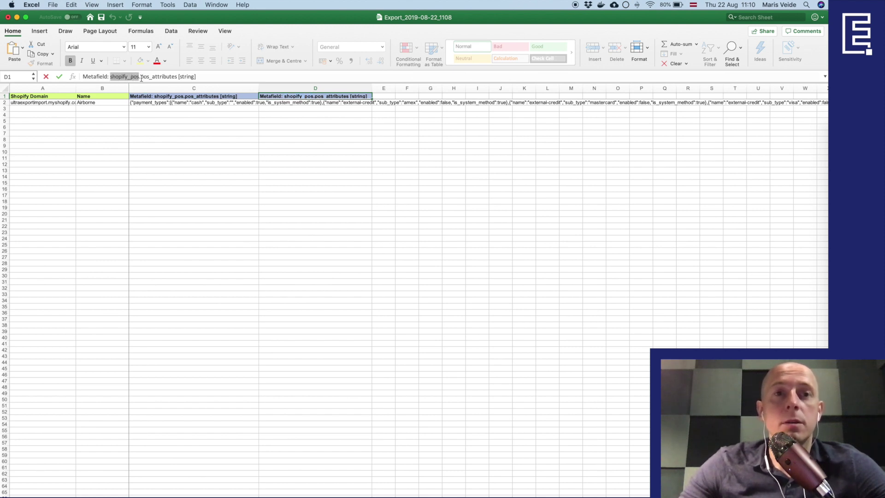
left_click_drag(141, 77, 175, 77)
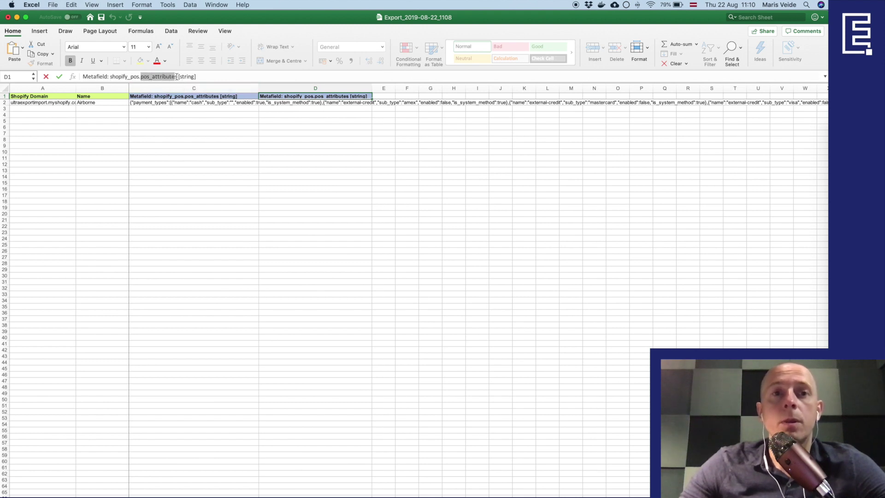
left_click(177, 76)
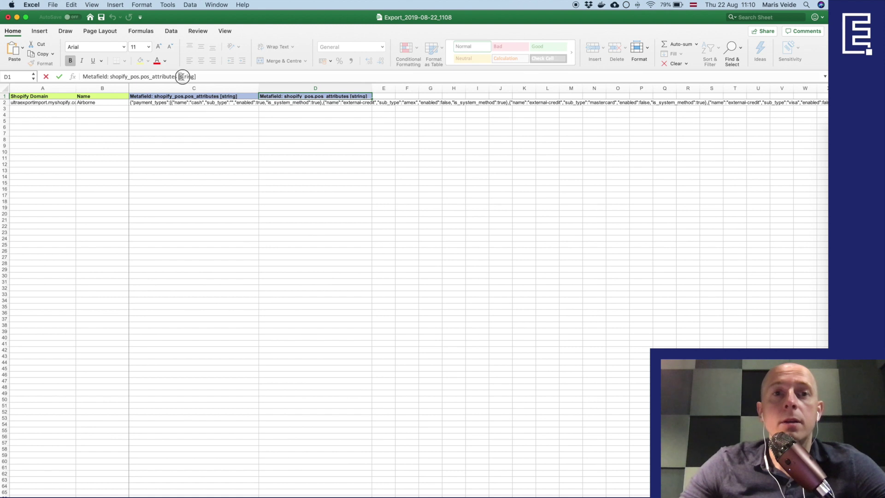
double_click(188, 77)
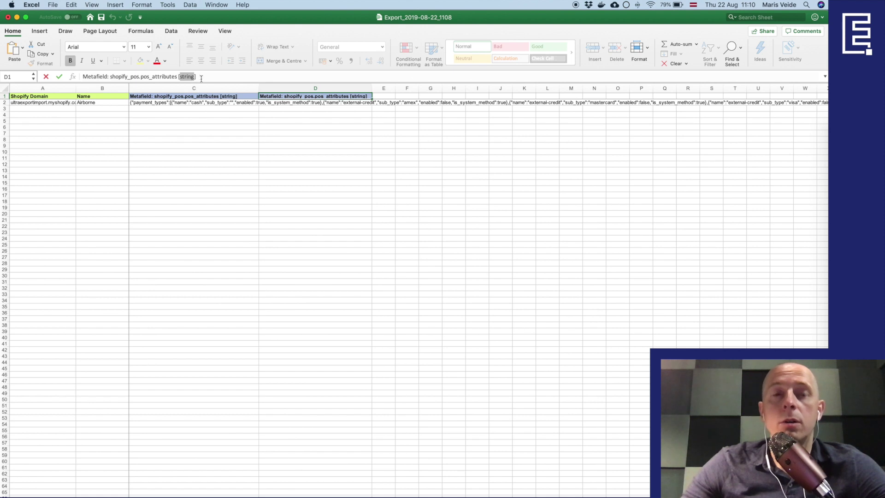
left_click(199, 77)
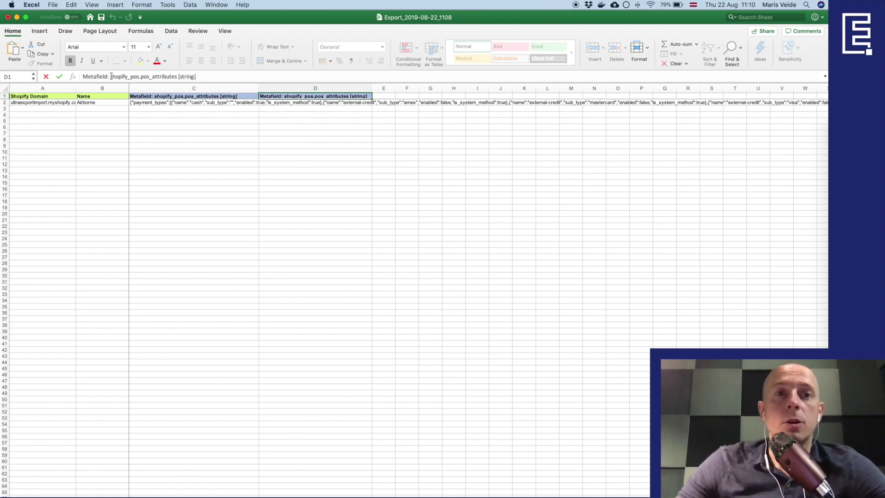
Rewrite the D1 header as 'Metafield: excelify.tranlations [json_string]'
left_click_drag(111, 76, 214, 76)
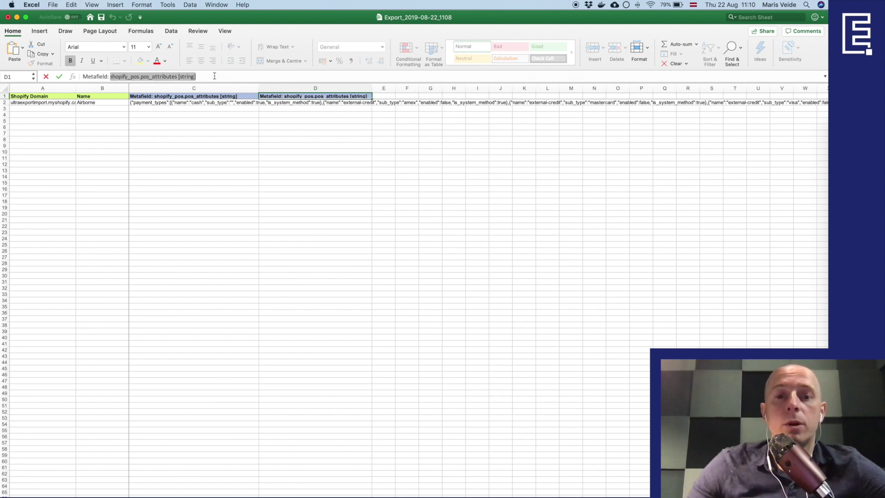
type("excelify.")
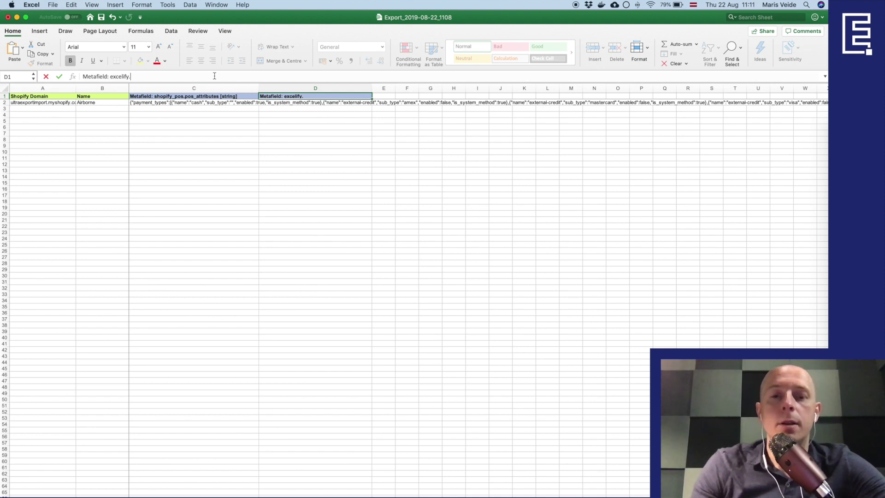
type("lations")
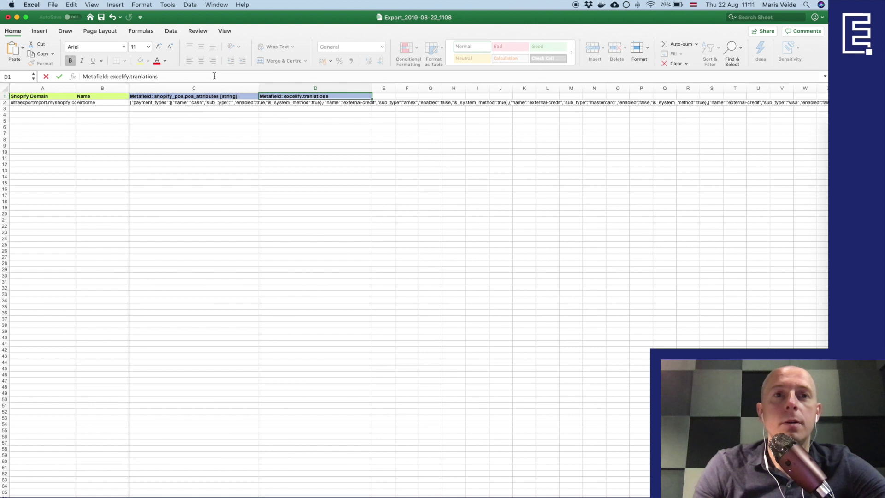
key("Return")
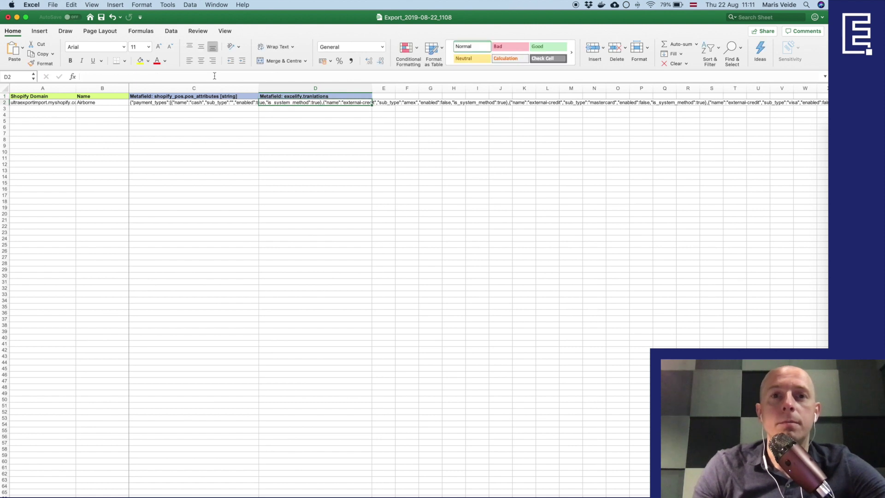
key("Up")
key("F2")
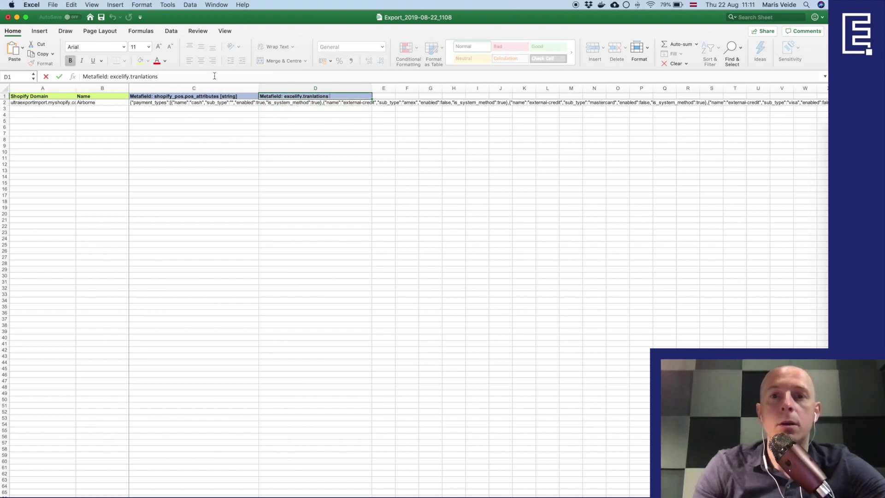
type("[json_")
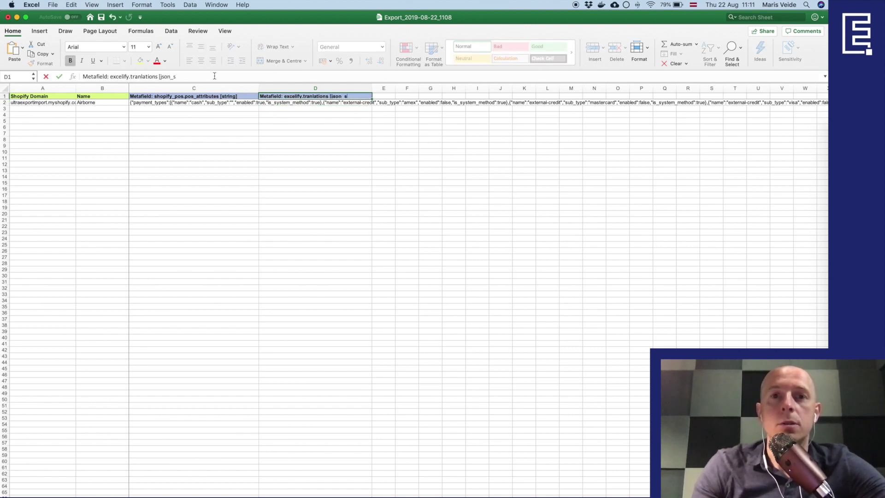
type("string")
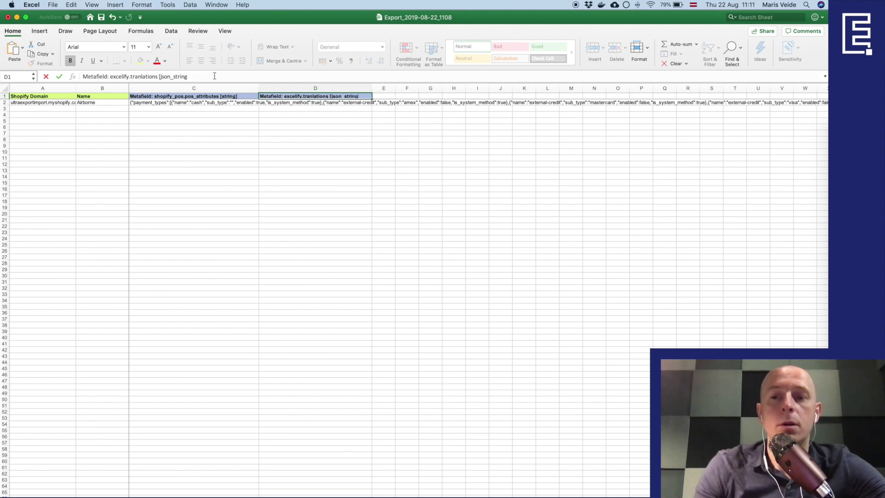
key("Return")
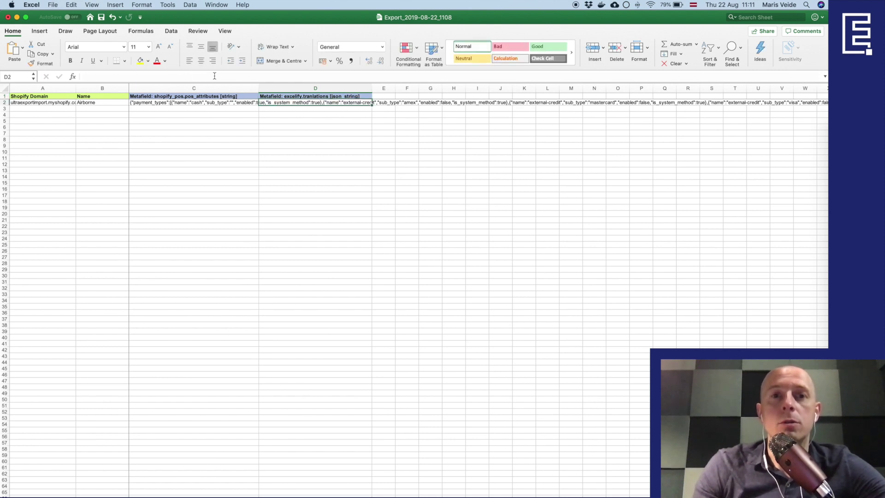
Check the JSON in C2, then begin typing a JSON value into D2
key("Left")
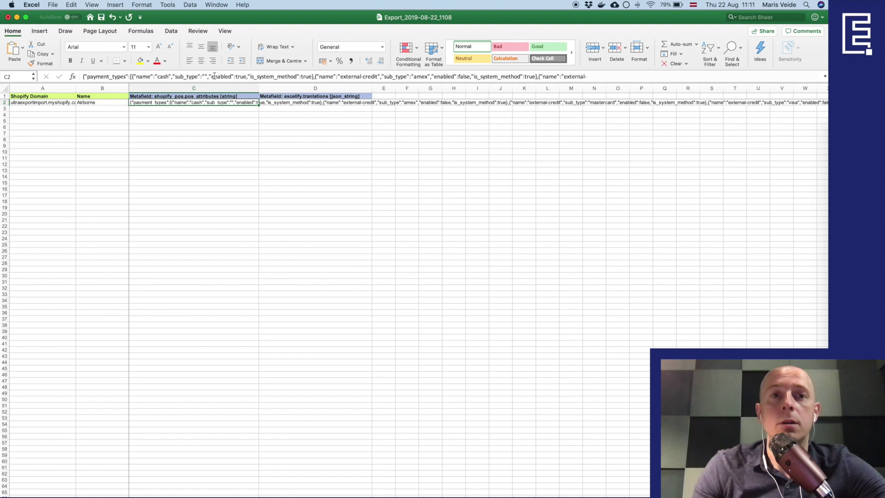
key("Right")
type("{")
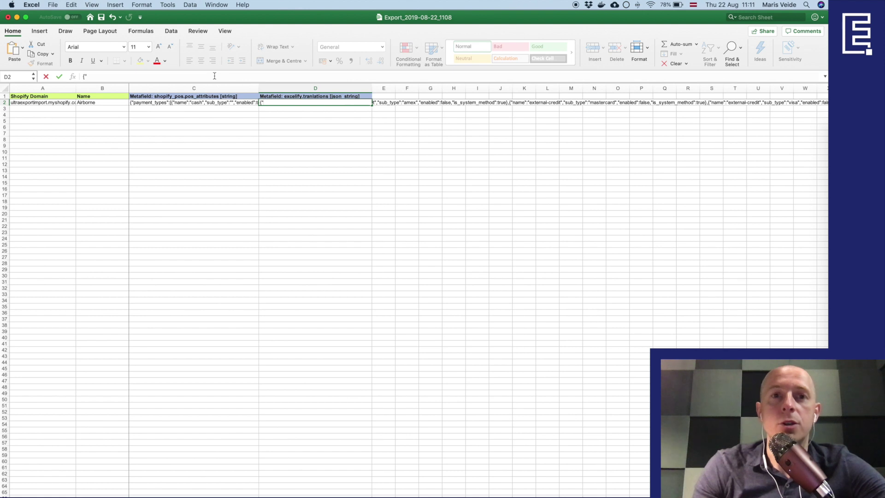
Enter the multi-line JSON {"en": "fr", "hello": "allo"} into D2 and commit it
key("Escape")
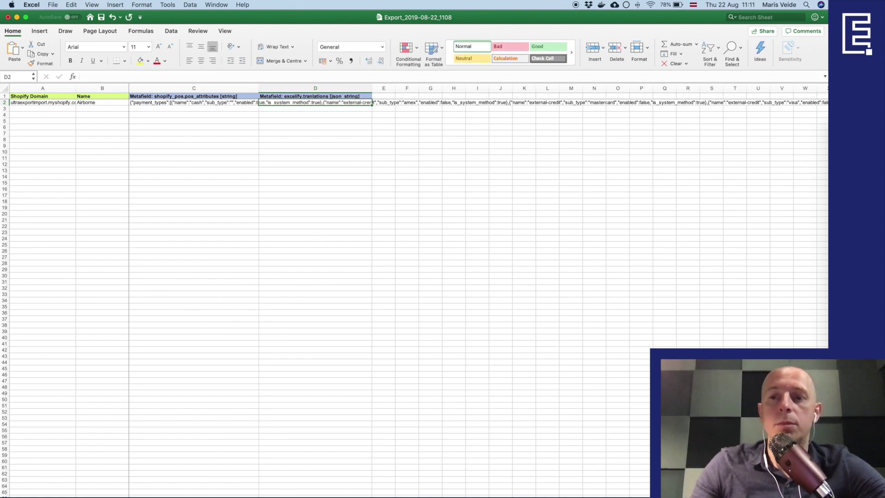
scroll(491, 257, "up", 5)
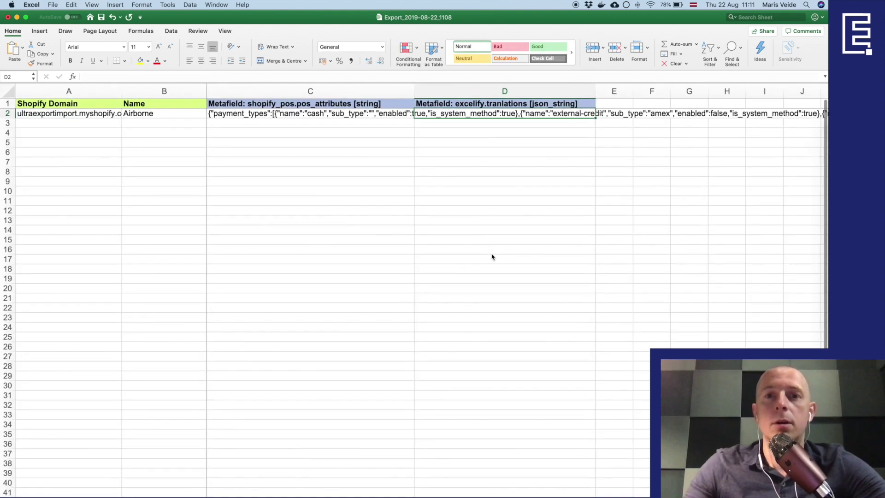
scroll(491, 257, "up", 5)
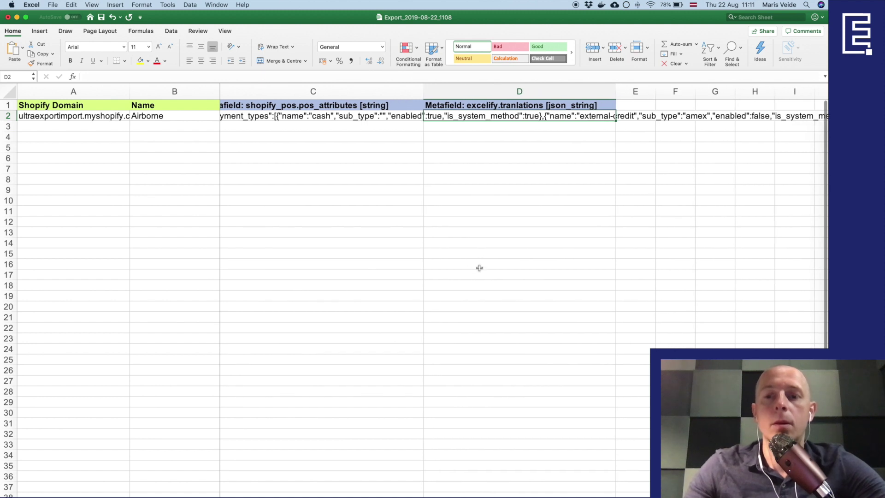
type("{}")
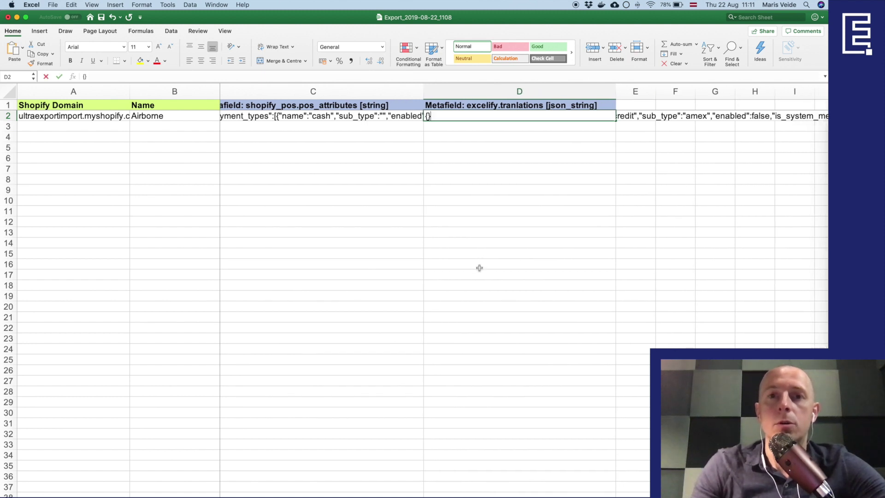
key("ctrl+Return")
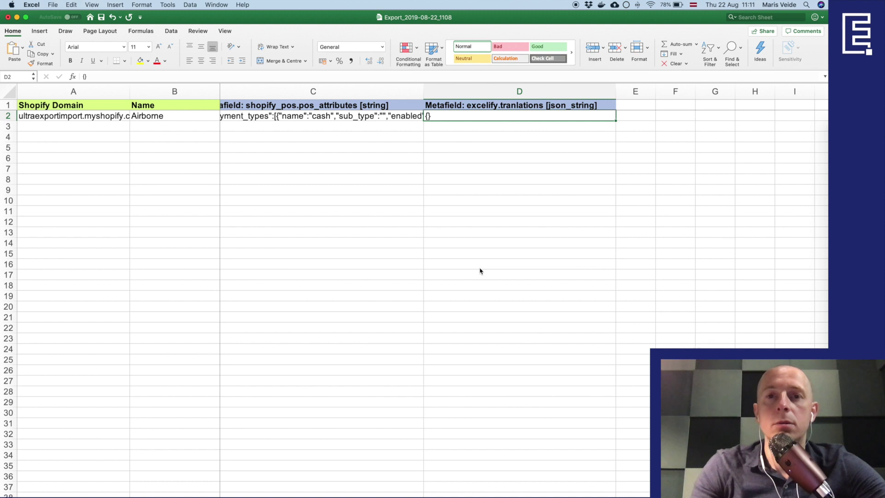
key("F2")
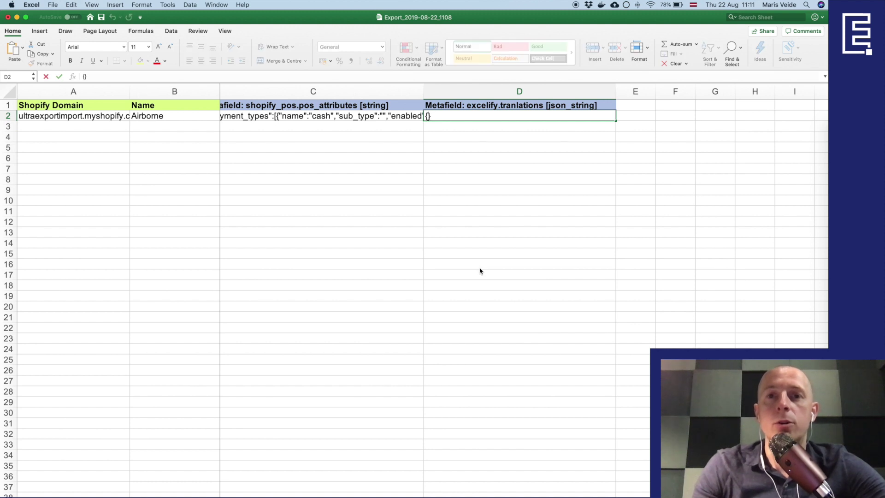
key("alt+Return")
key("alt+Return")
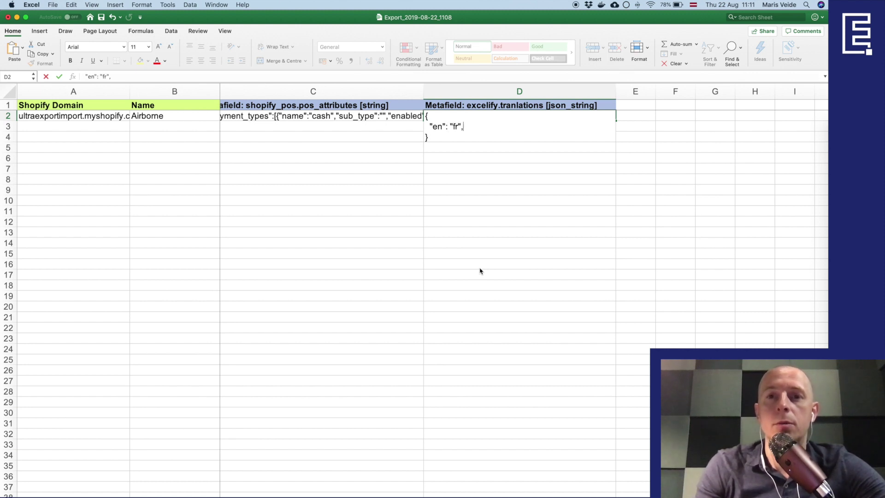
key("ctrl+alt+Return")
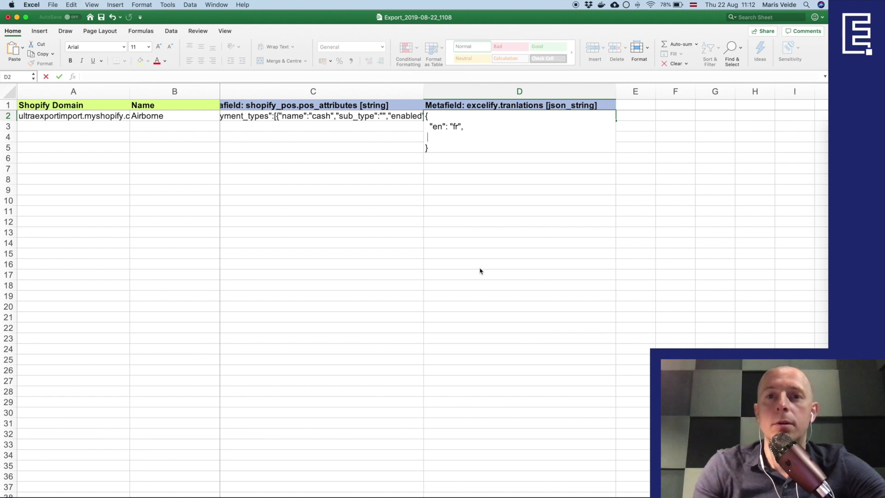
type("\"hellow")
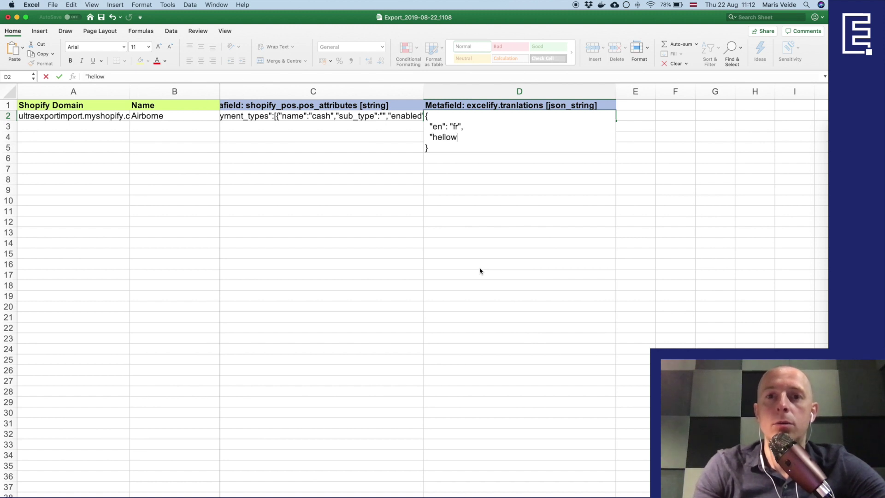
key("BackSpace")
type("\": \"allo")
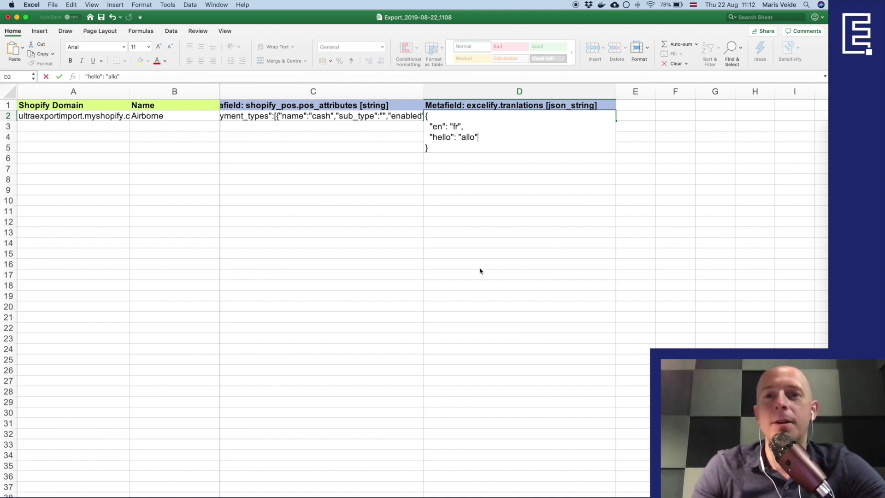
key("Return")
key("Up")
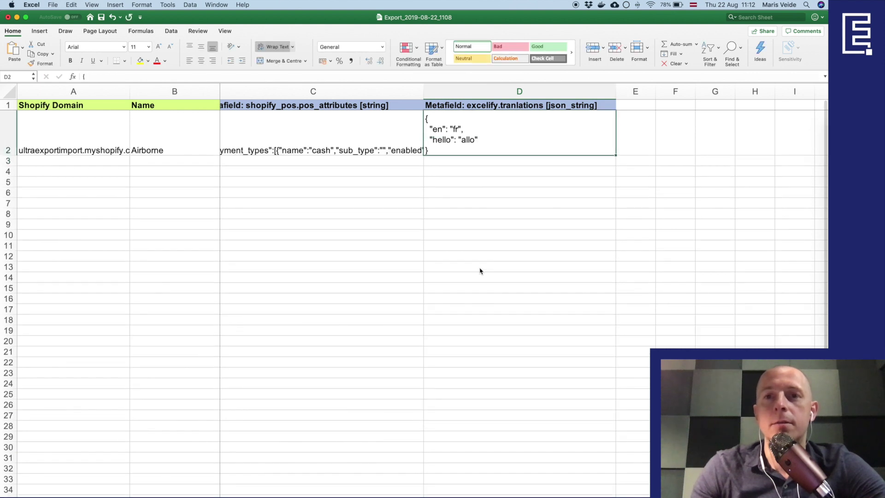
key("Left")
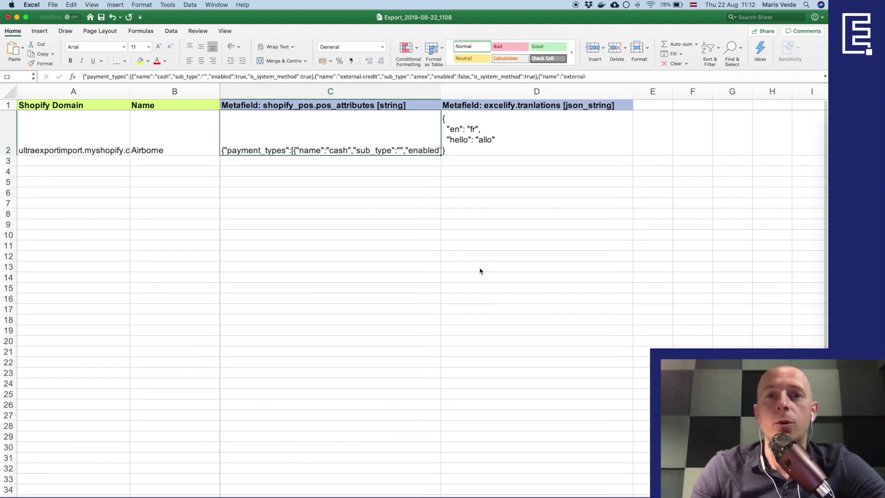
Clear the pos_attributes value in C2, delete column C, then undo the deletion
key("Delete")
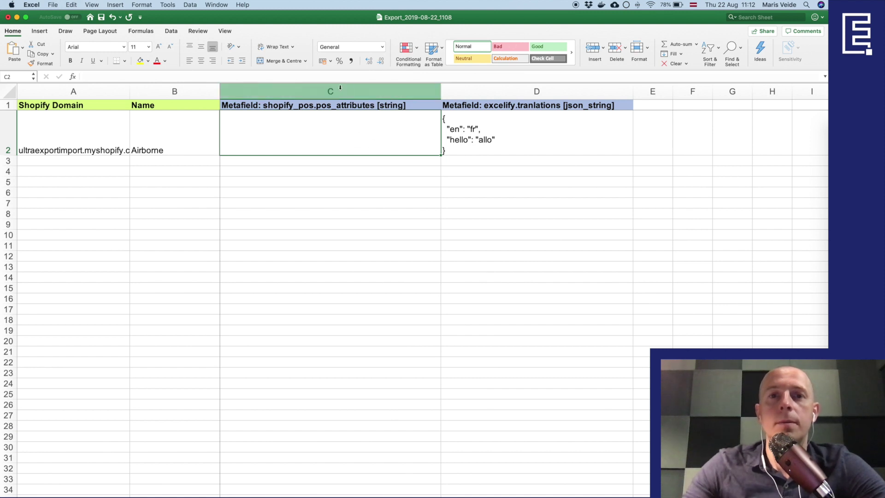
left_click(320, 92)
right_click(320, 93)
left_click(341, 138)
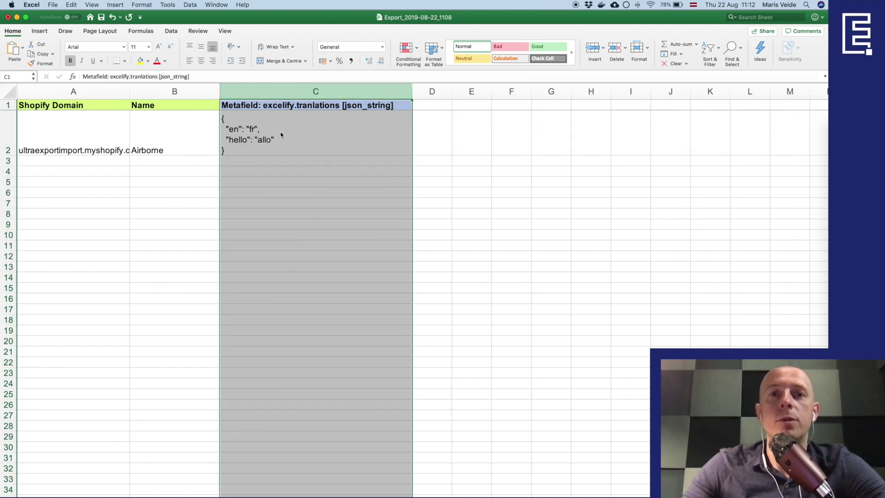
left_click(275, 134)
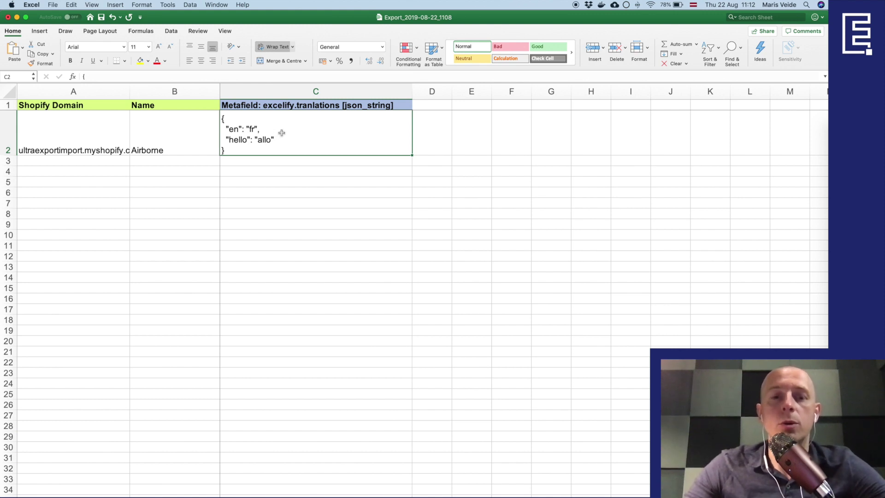
key("super+z")
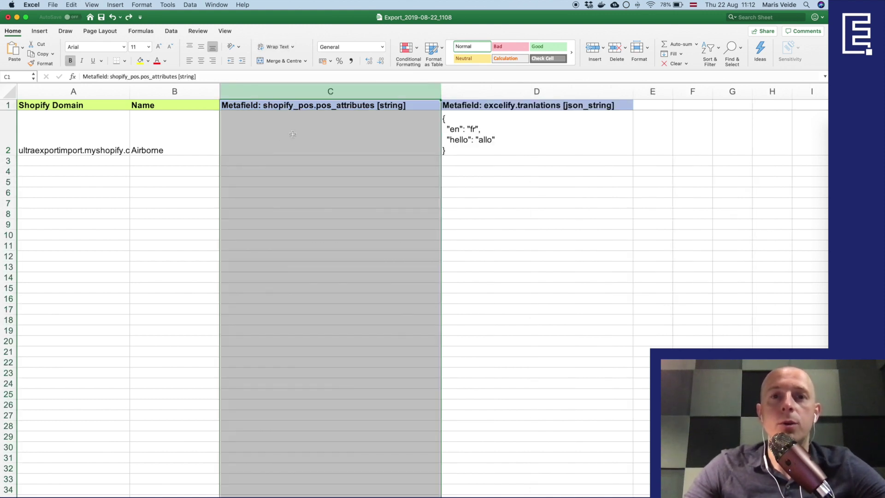
Recheck column C's header cell and its now-empty C2 value
left_click(298, 132)
left_click_drag(303, 107, 302, 126)
left_click(295, 129)
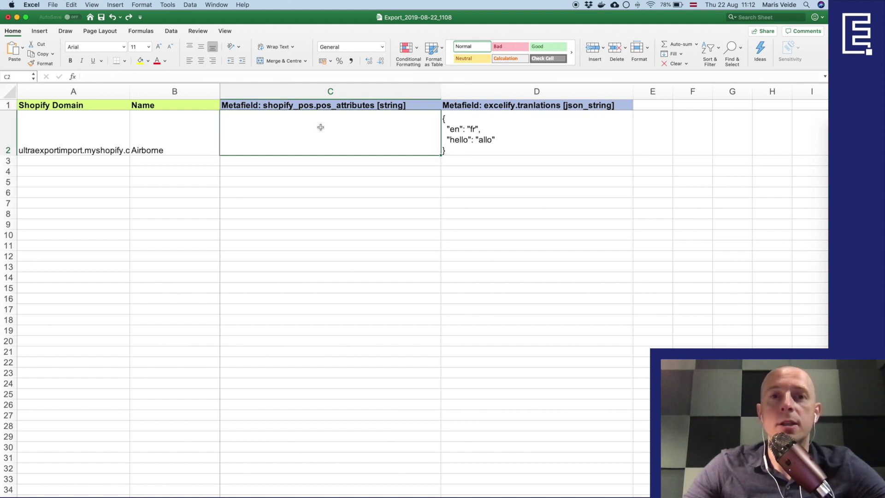
left_click(318, 106)
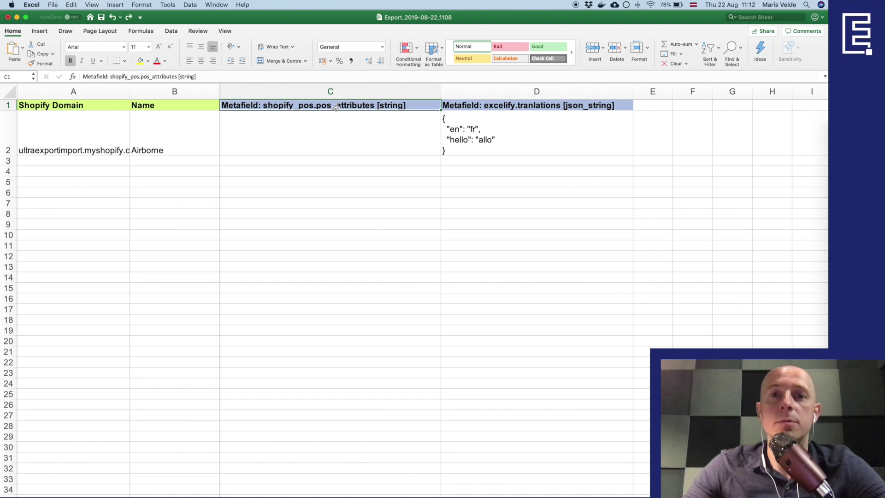
left_click(323, 136)
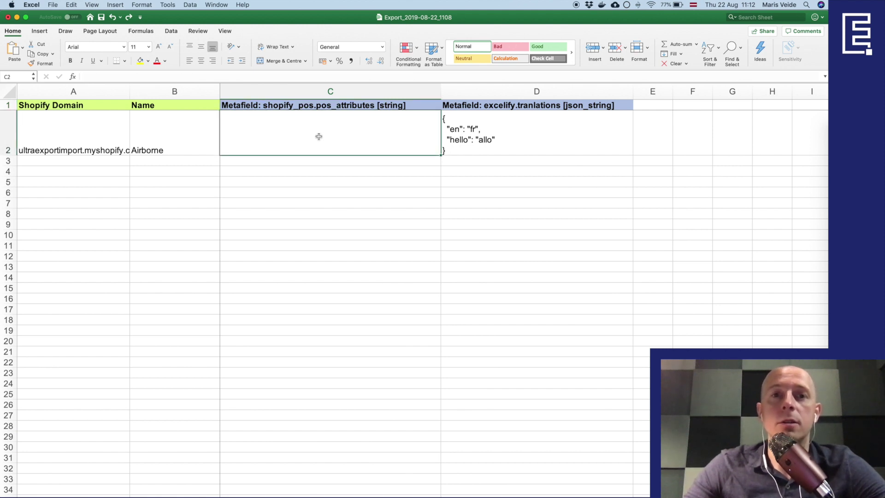
left_click_drag(318, 107, 316, 129)
left_click(316, 130)
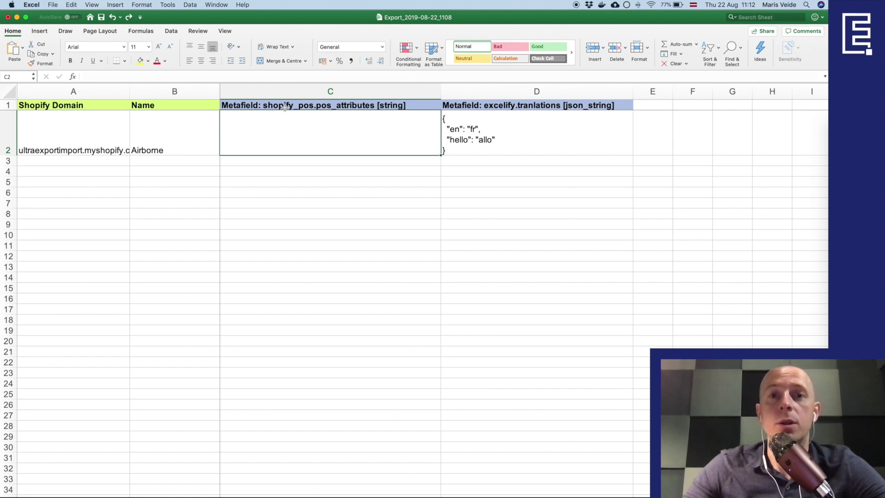
left_click_drag(284, 107, 298, 130)
left_click(300, 132)
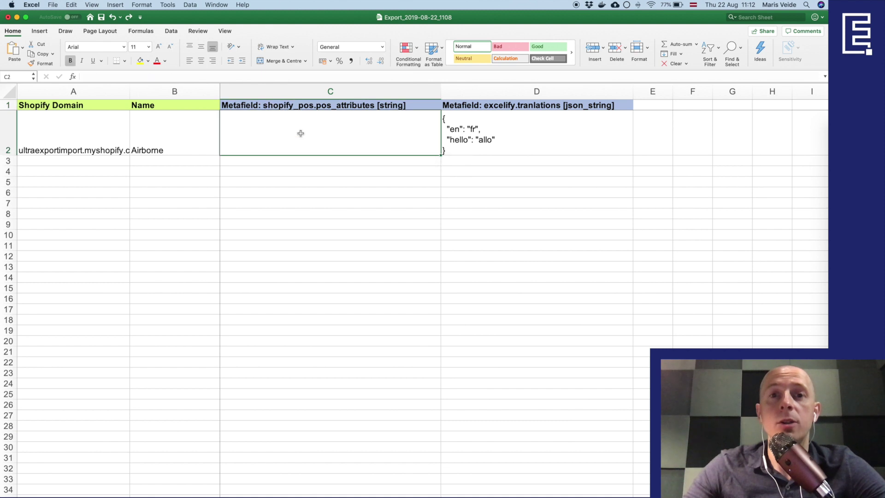
Delete the pos_attributes column so the translations JSON moves into column C
left_click(308, 92)
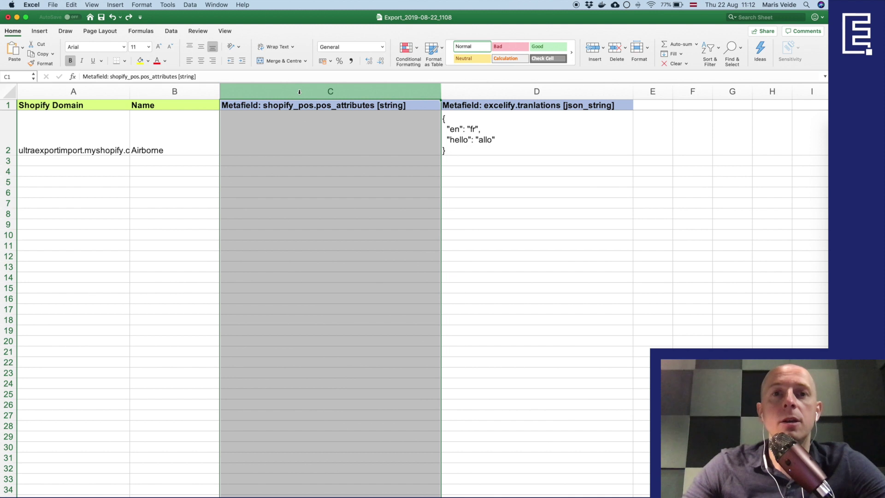
right_click(299, 91)
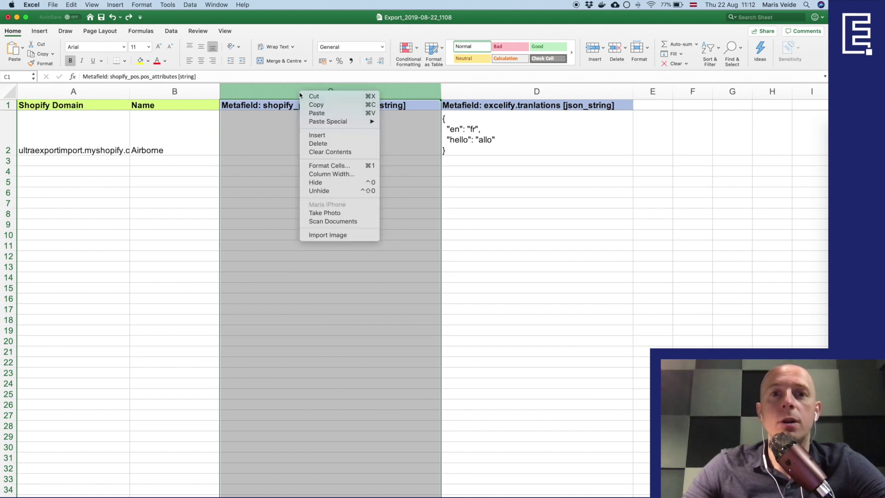
left_click(331, 145)
left_click(275, 130)
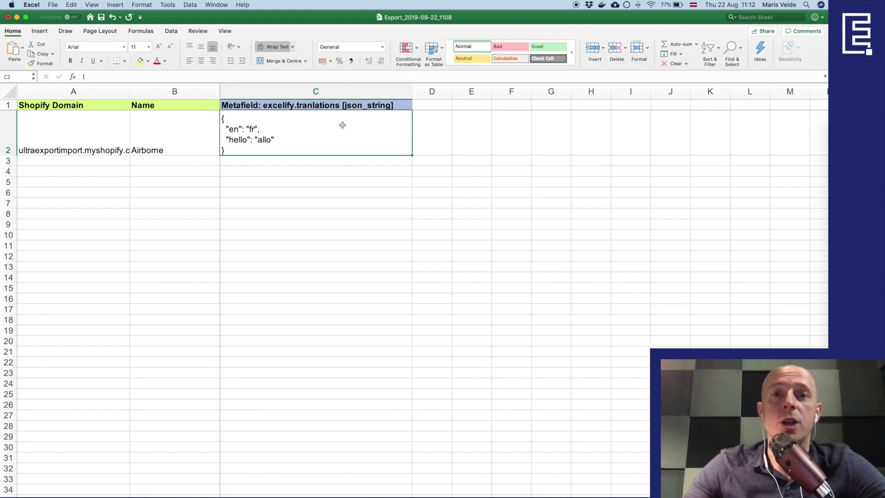
Copy the metafield header into D1 and change it to 'Metafield: number [integer]'
key("Up")
key("super+c")
left_click(429, 107)
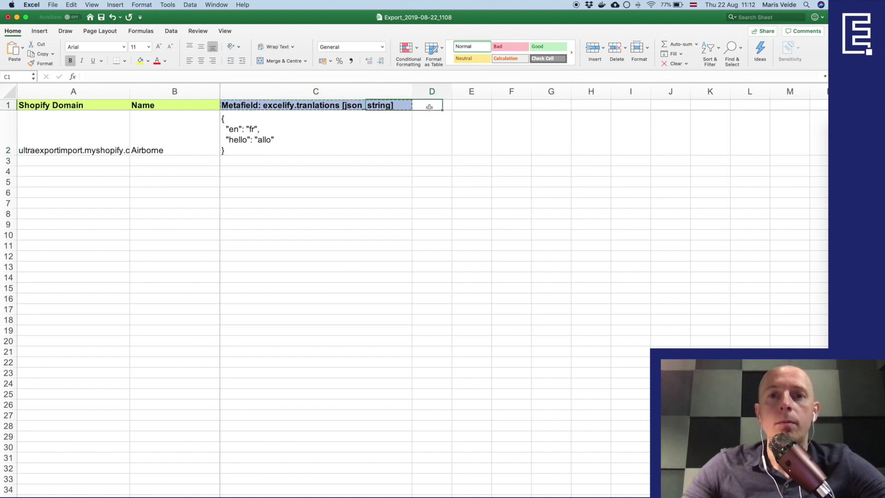
double_click(429, 108)
key("super+v")
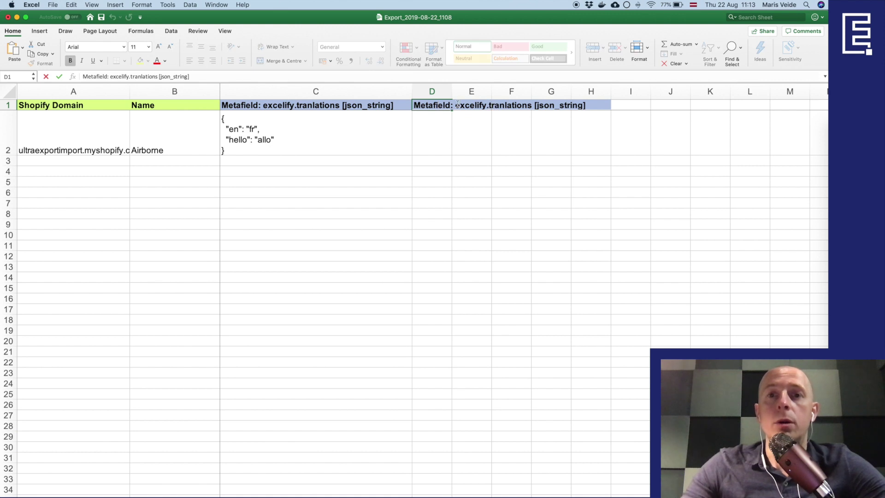
left_click_drag(456, 105, 533, 105)
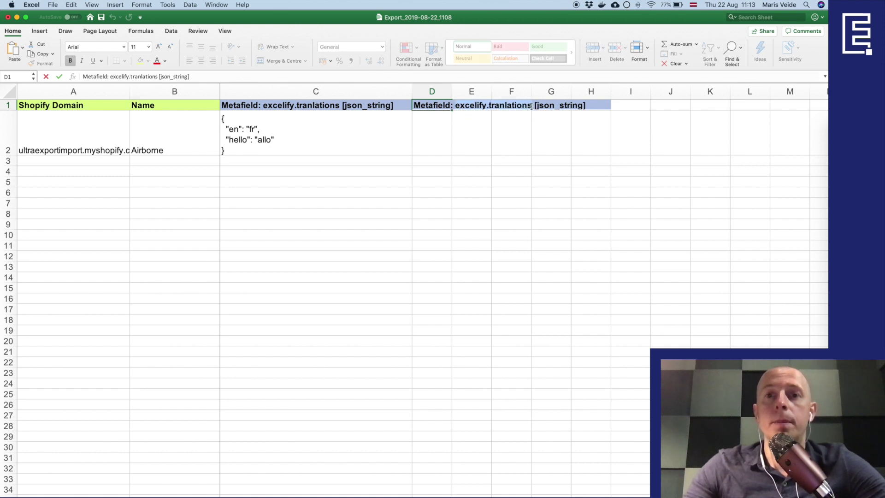
type("number")
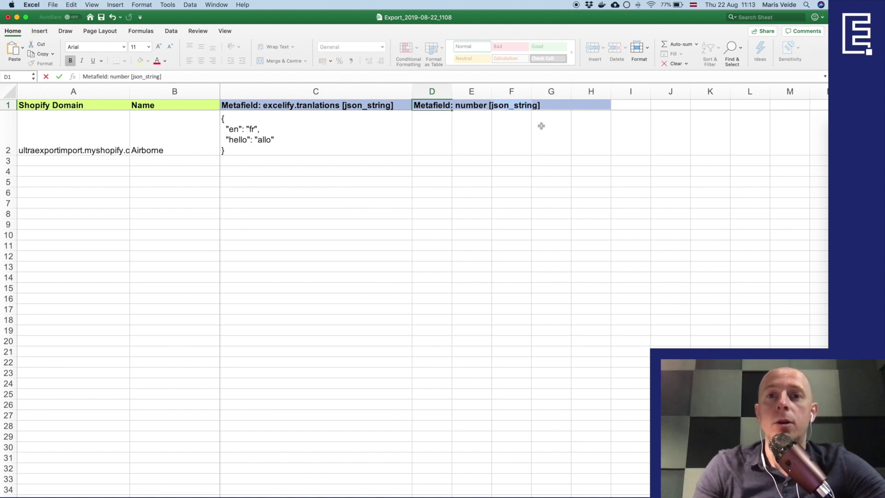
key("BackSpace")
type("integer")
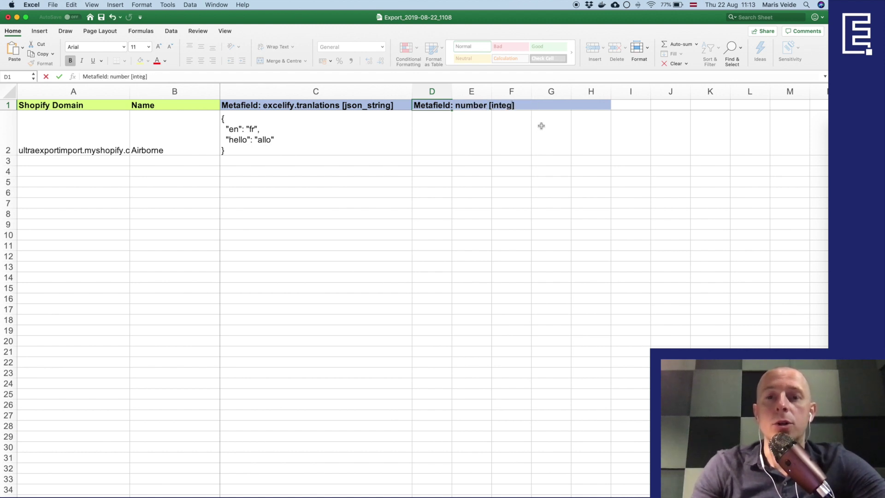
key("Return")
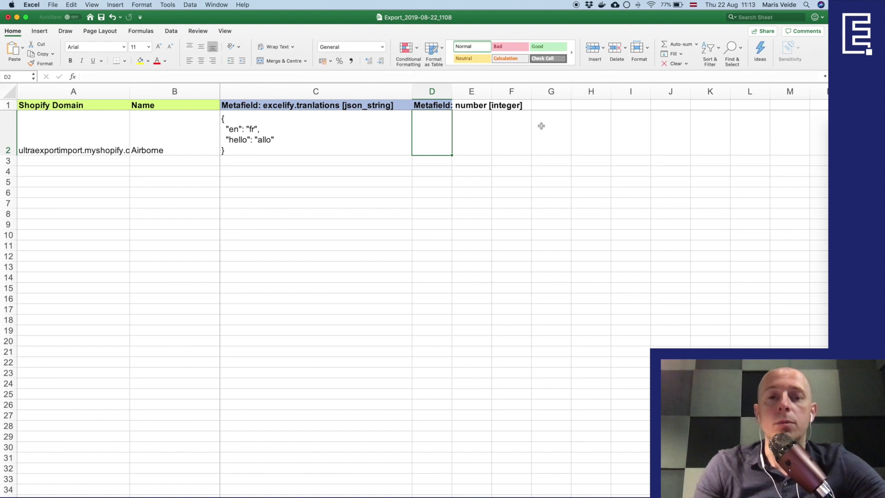
Enter 123 in D2 and autofit column D to its header
type("123")
key("Return")
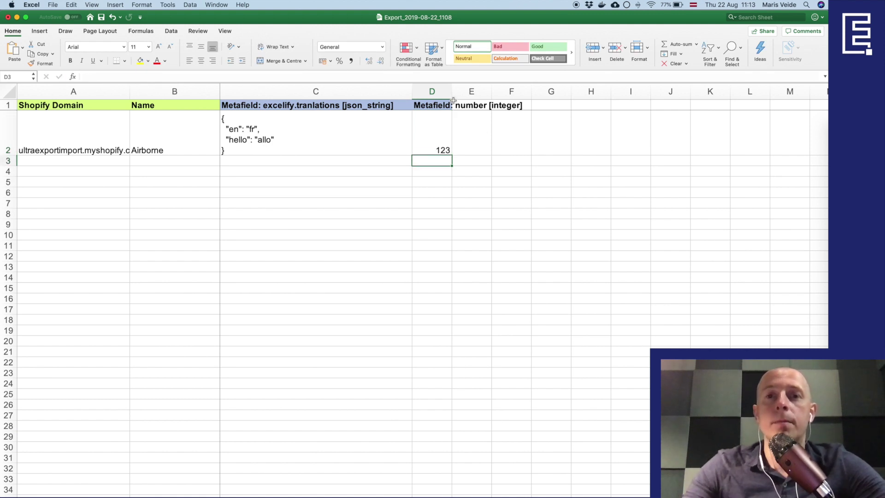
left_click_drag(452, 92, 452, 91)
double_click(452, 91)
left_click(465, 132)
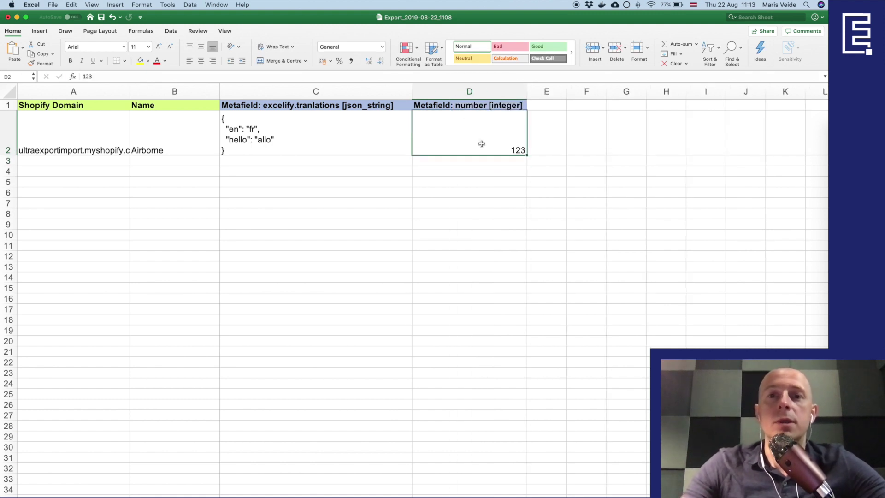
Review the D1 header, the 123 value in D2 and the translations JSON in C2
double_click(489, 105)
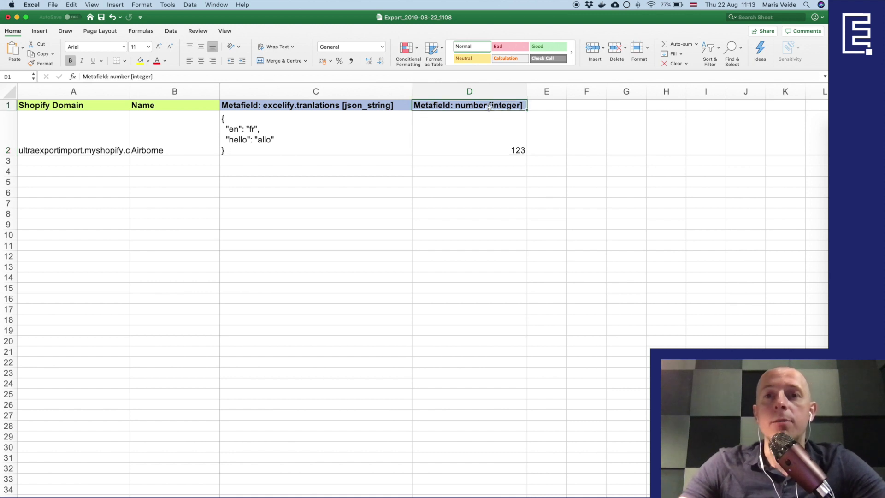
left_click_drag(489, 105, 524, 106)
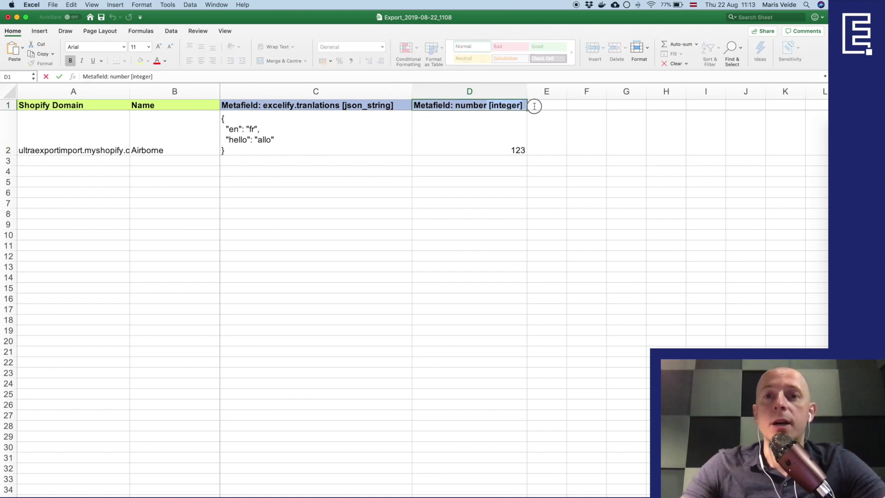
left_click(502, 128)
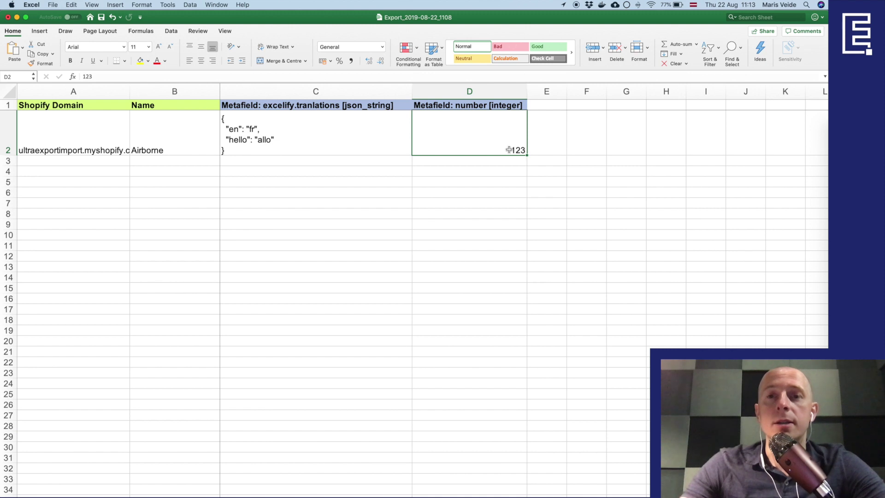
left_click(499, 106)
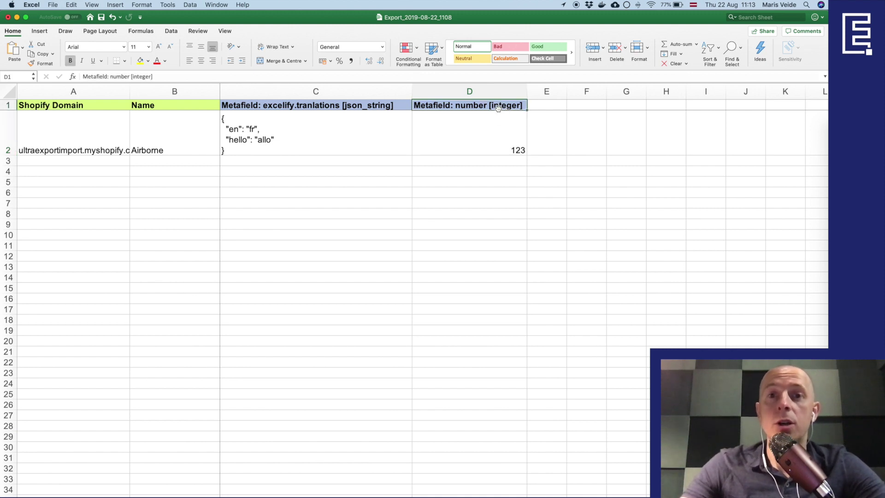
left_click(501, 144)
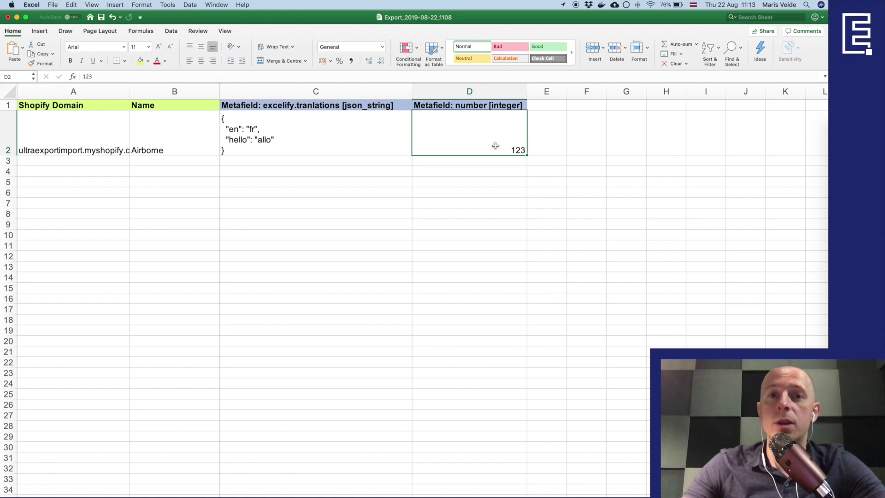
left_click(300, 134)
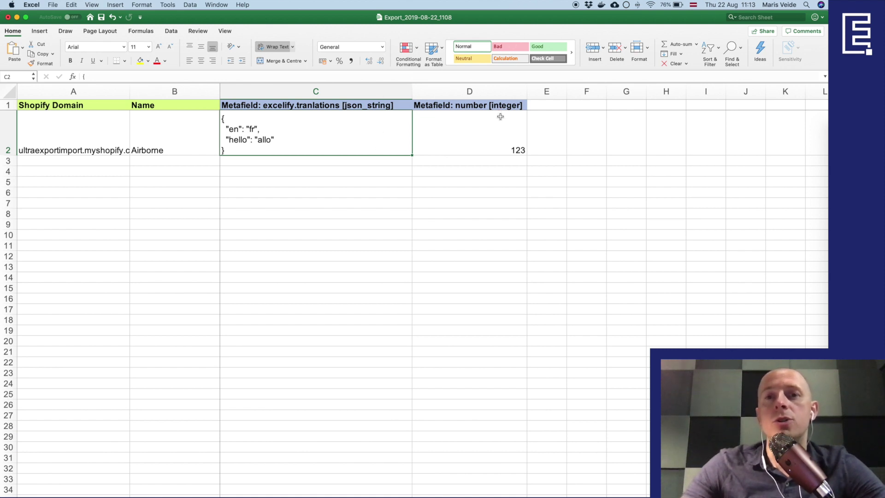
left_click(438, 144)
left_click(364, 143)
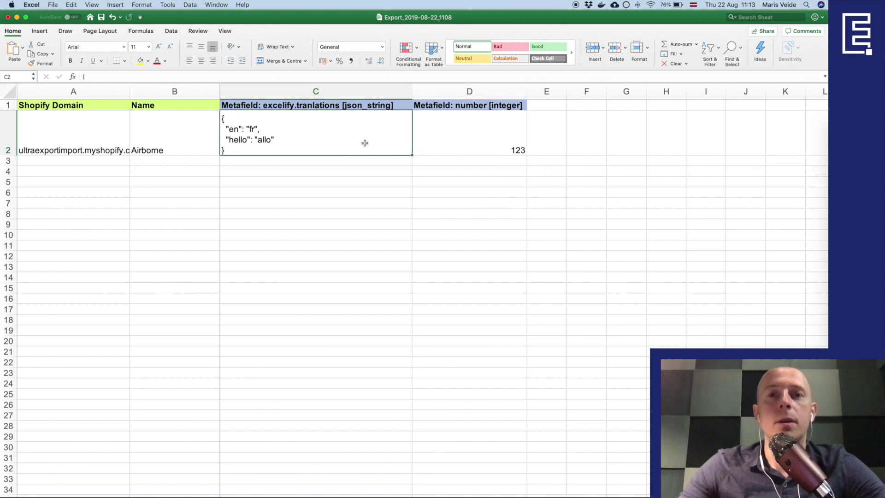
left_click(461, 136)
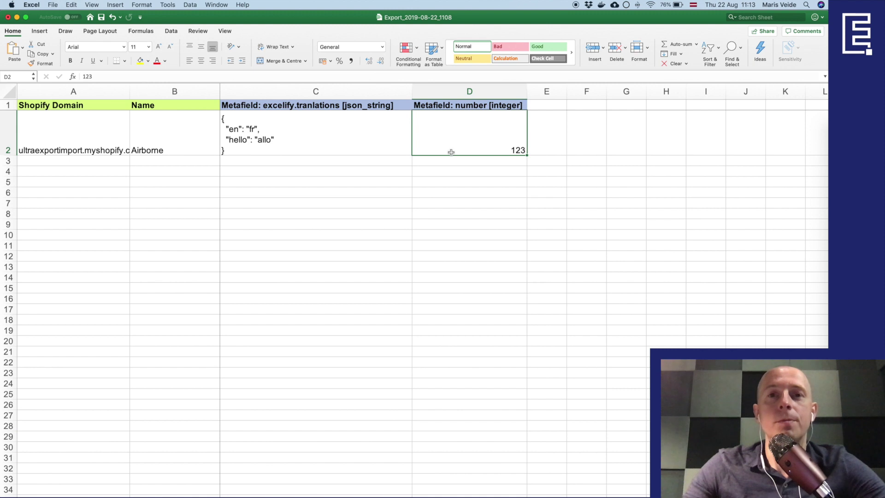
key("super+shift+s")
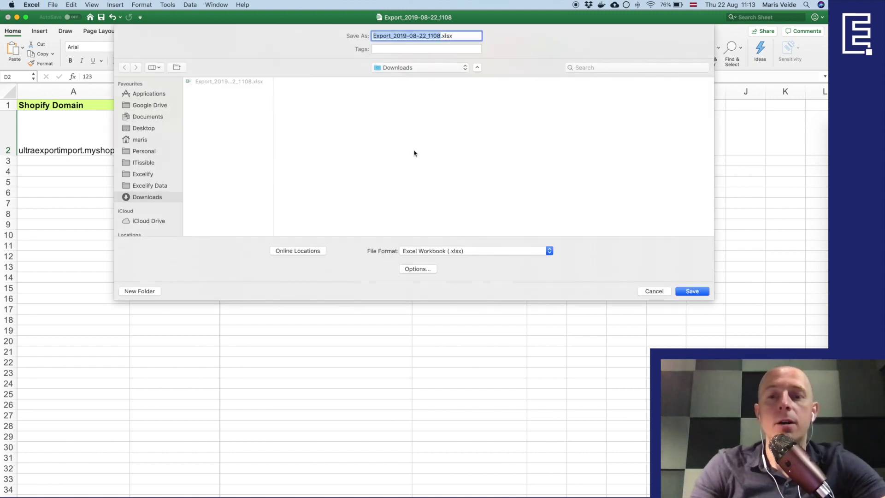
Save the workbook as 'Shop Metafields', keeping the sheet named Shop
type("Shop Metafields")
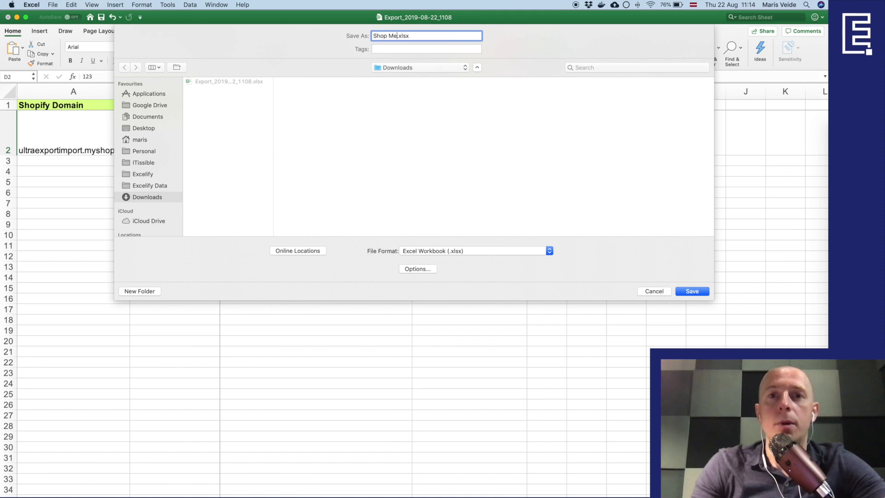
key("Return")
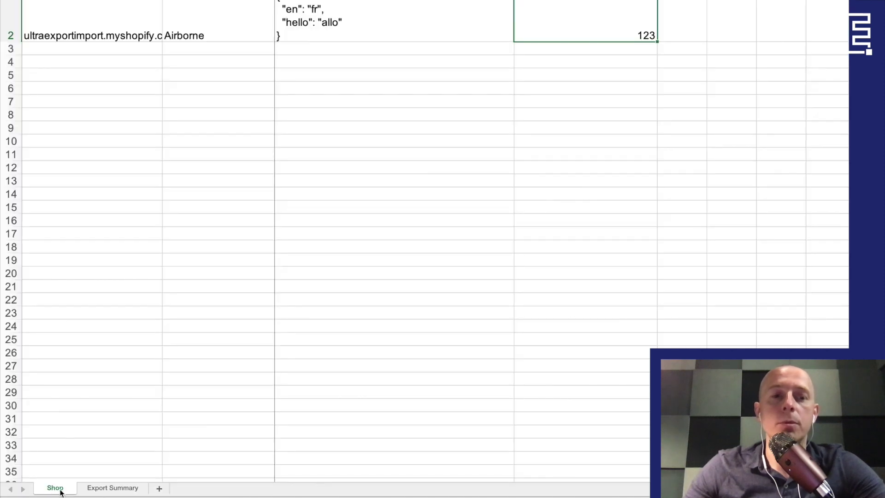
double_click(54, 489)
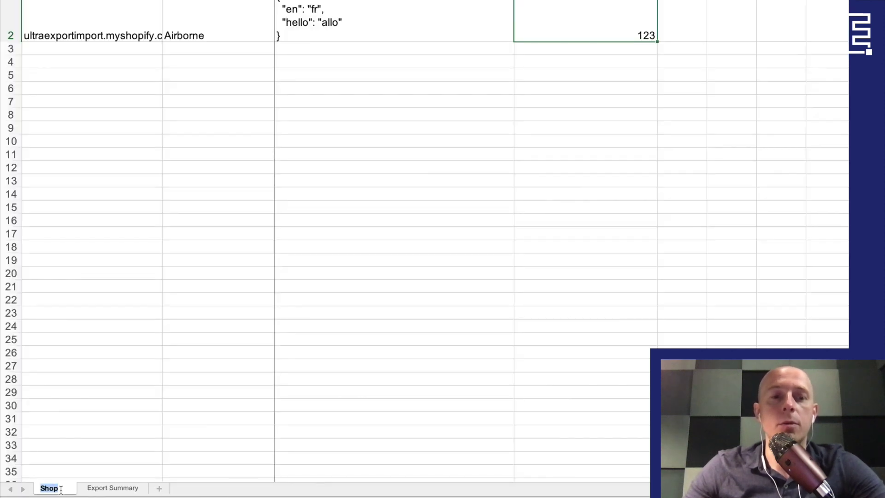
key("Return")
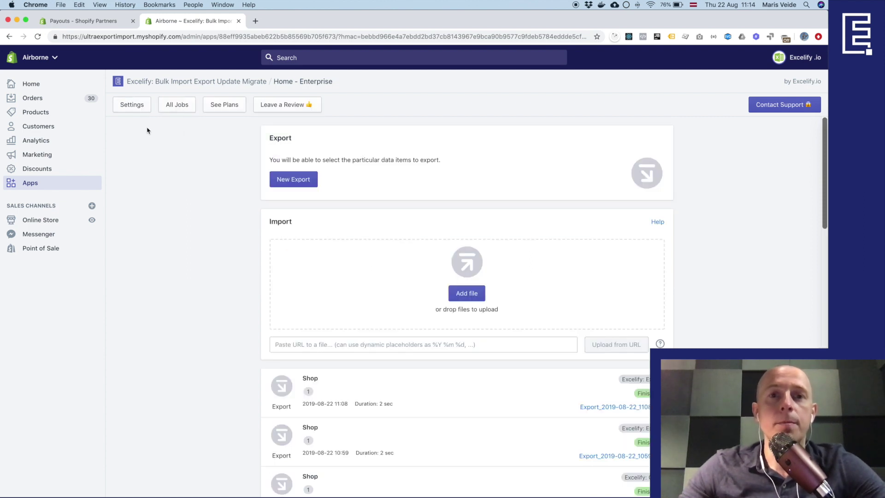
Upload Shop Metafields.xlsx, note the ignored Export Summary sheet, and start the import
left_click(346, 278)
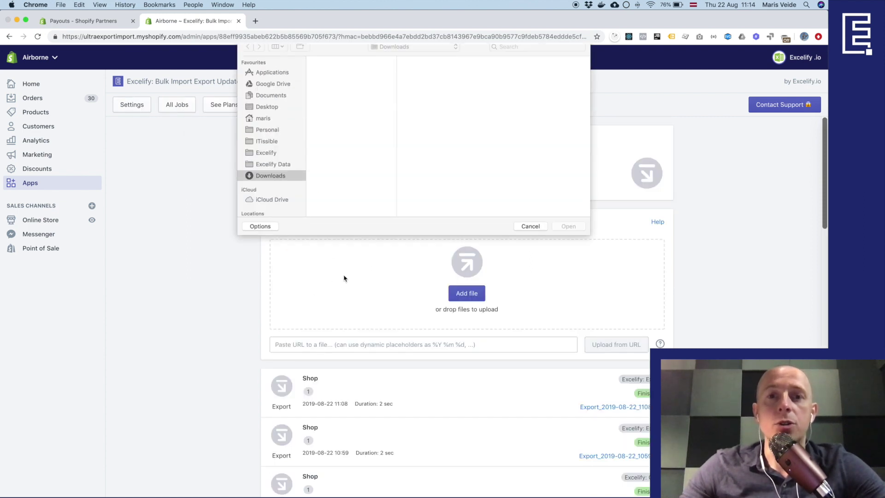
double_click(351, 75)
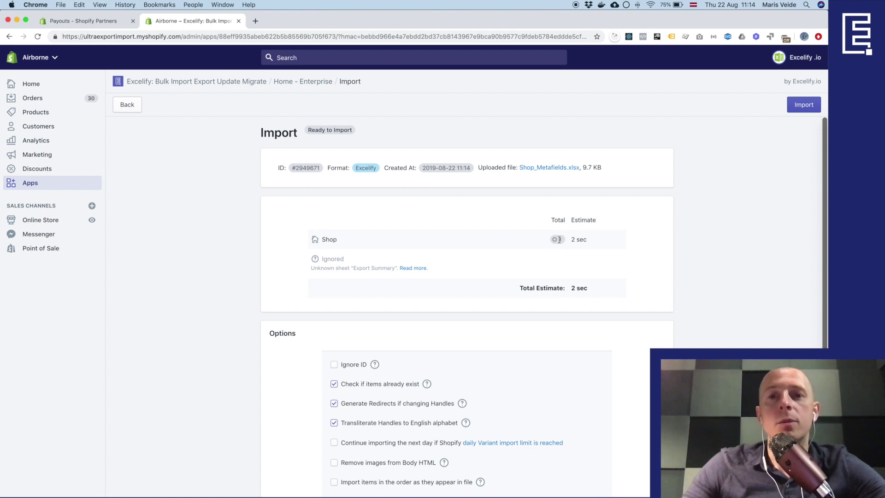
double_click(317, 268)
left_click(374, 278)
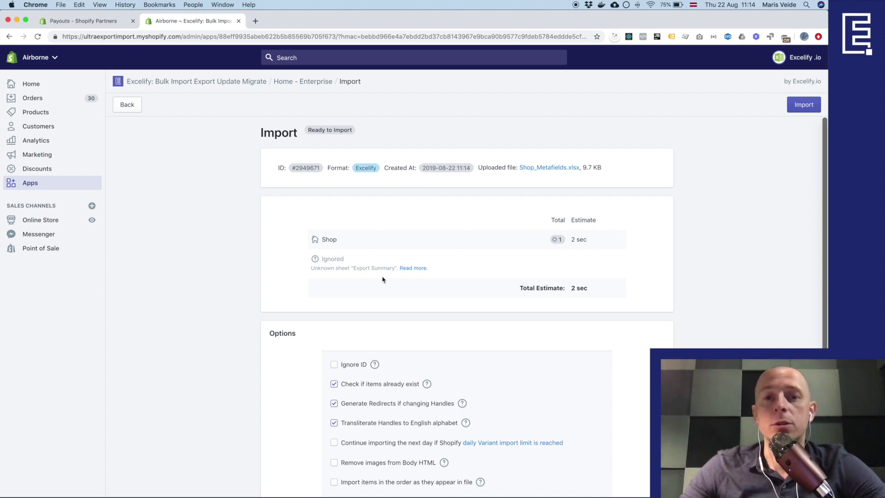
scroll(382, 279, "down", 5)
scroll(386, 278, "up", 5)
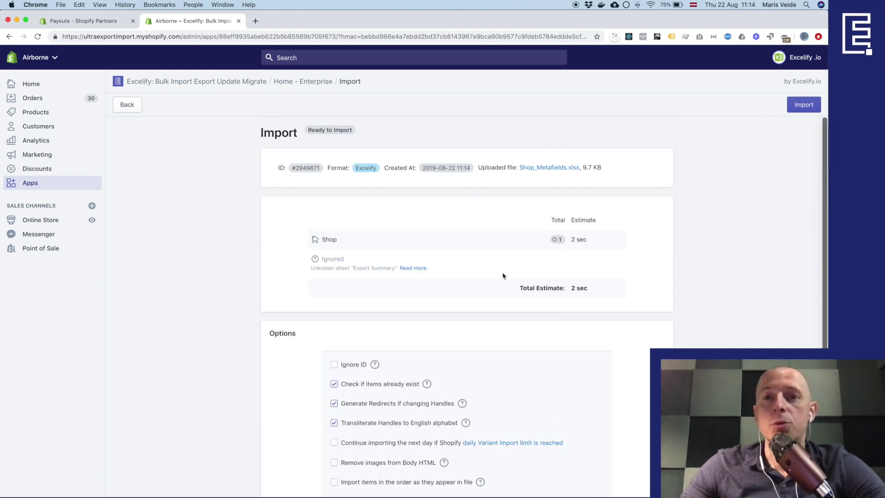
left_click(796, 107)
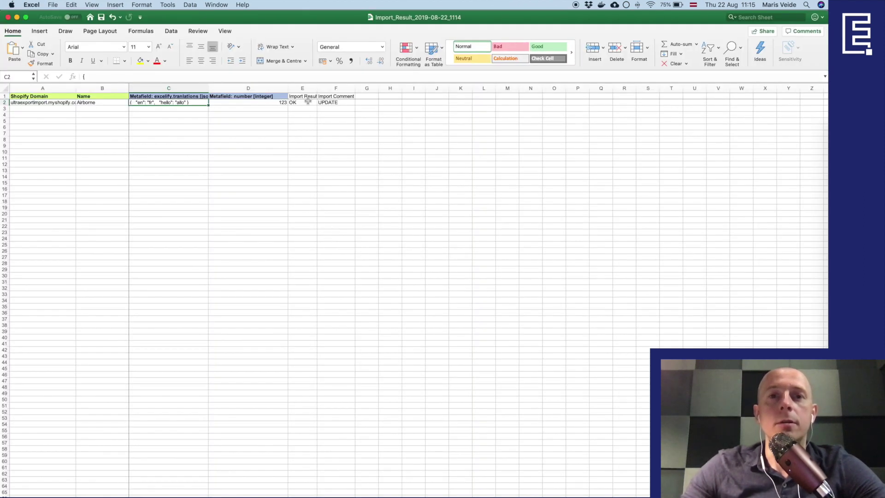
Widen columns E and F to read the OK, UPDATE import result, then close without saving
left_click(308, 100)
left_click_drag(317, 88, 319, 88)
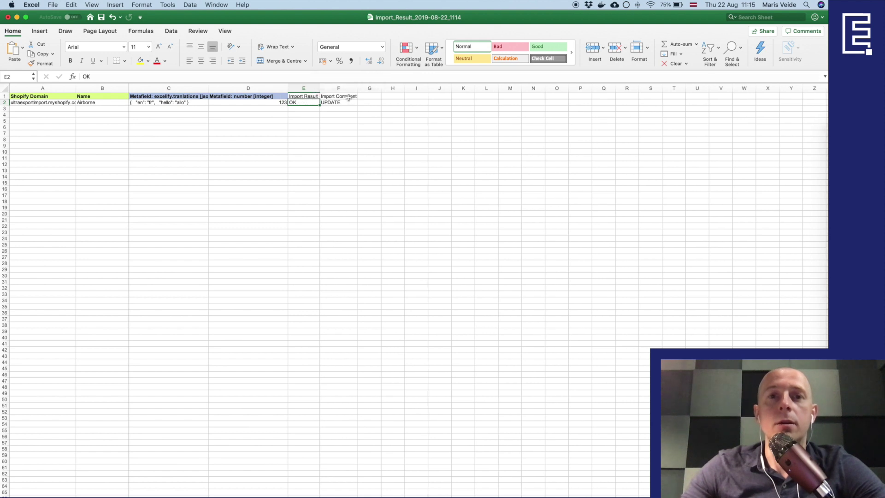
left_click(351, 101)
left_click_drag(358, 87, 360, 87)
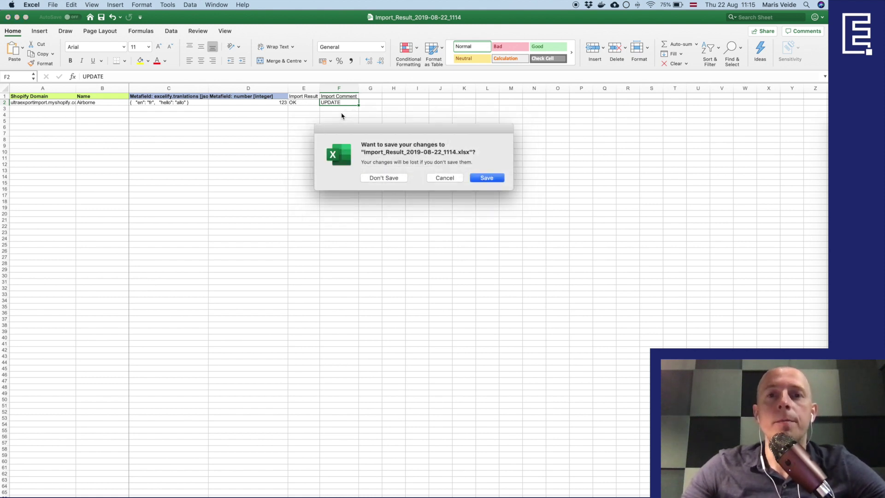
left_click(382, 177)
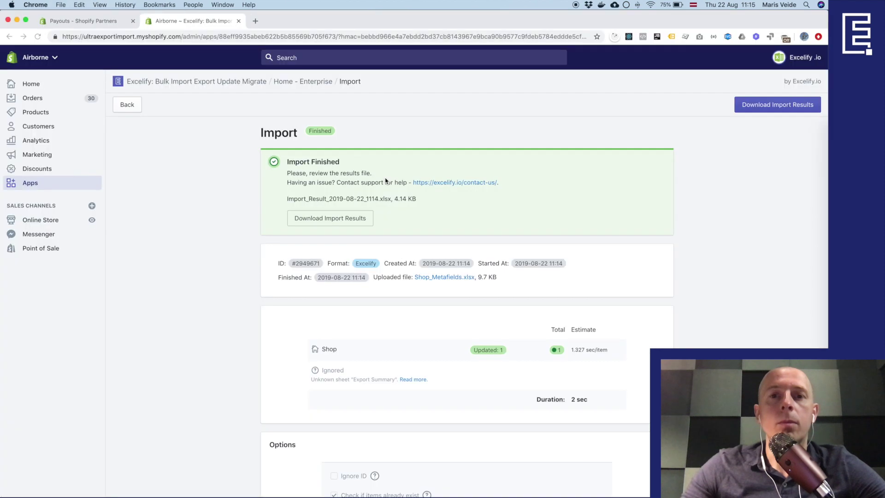
Run a new shop export with Other Details unticked and download Export_2019-08-22_1115.xlsx
left_click(131, 108)
left_click(292, 179)
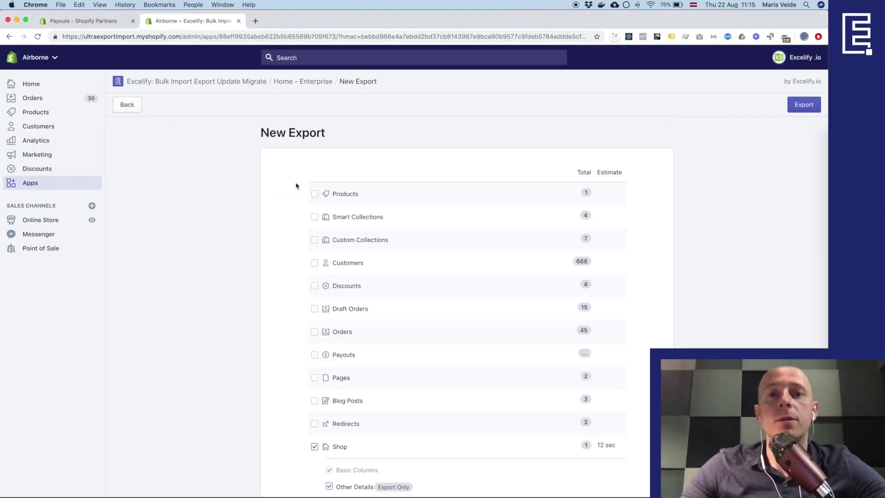
scroll(362, 368, "down", 5)
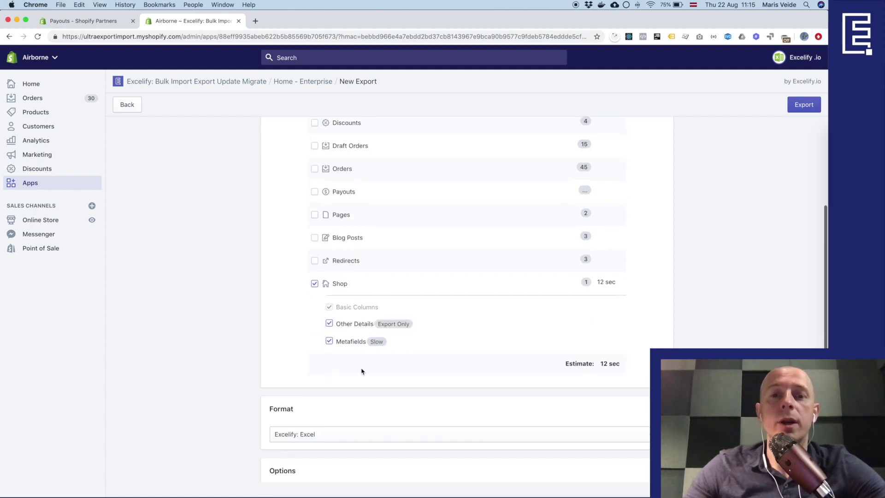
left_click(348, 317)
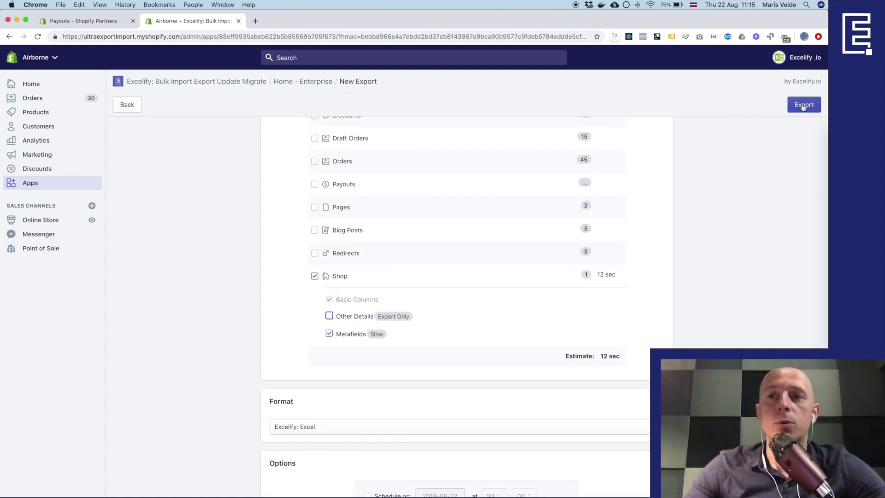
left_click(804, 104)
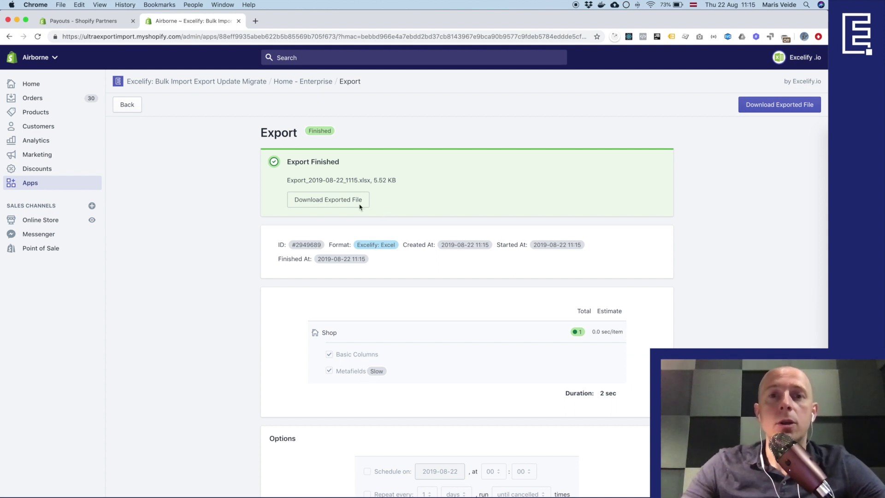
left_click(329, 204)
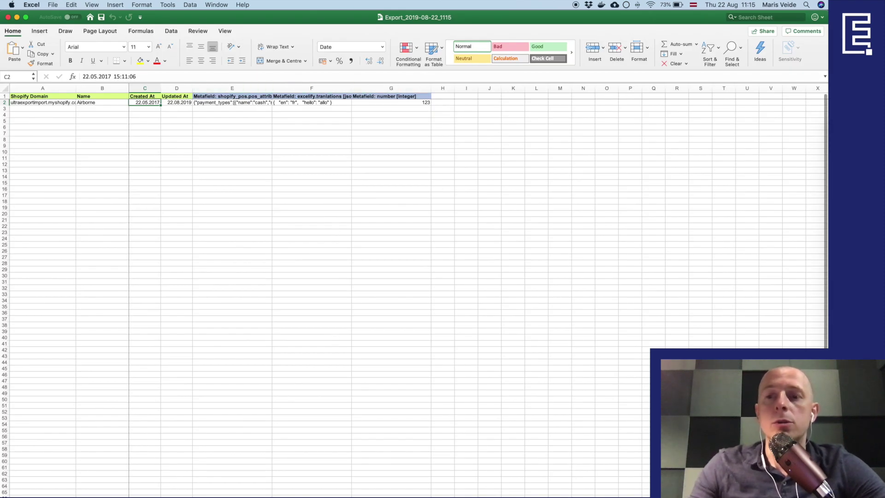
Clear the number metafield value 123 from cell G2 of Export_2019-08-22_1115, then close the sheet
scroll(521, 187, "up", 5)
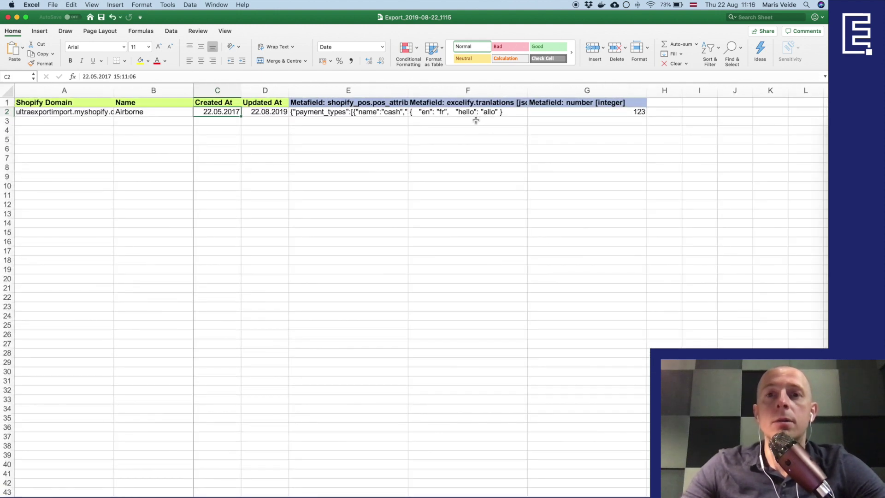
left_click(389, 113)
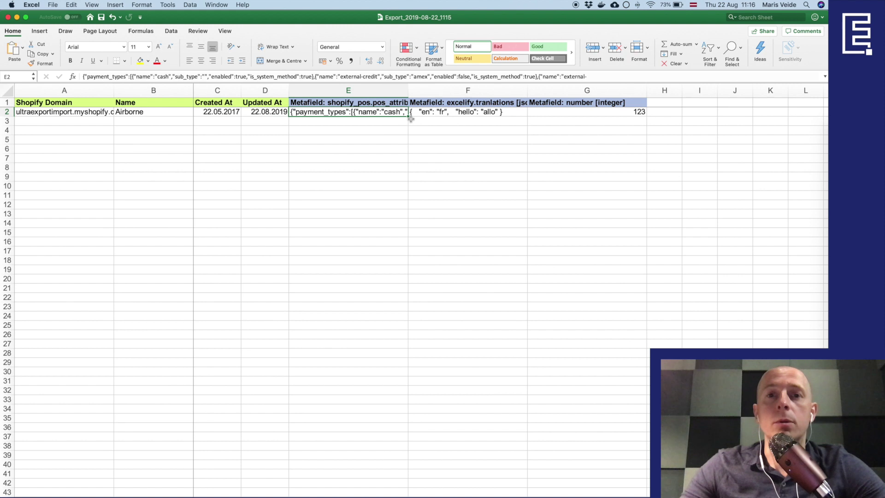
left_click(473, 113)
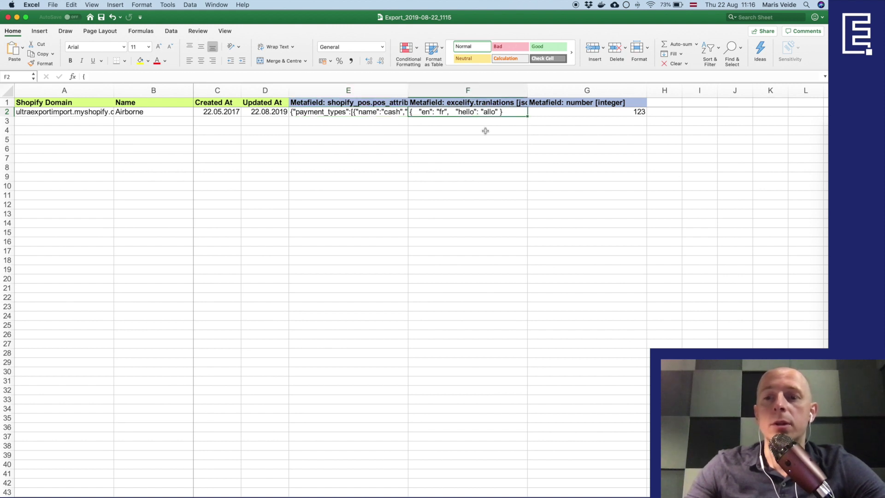
key("Right")
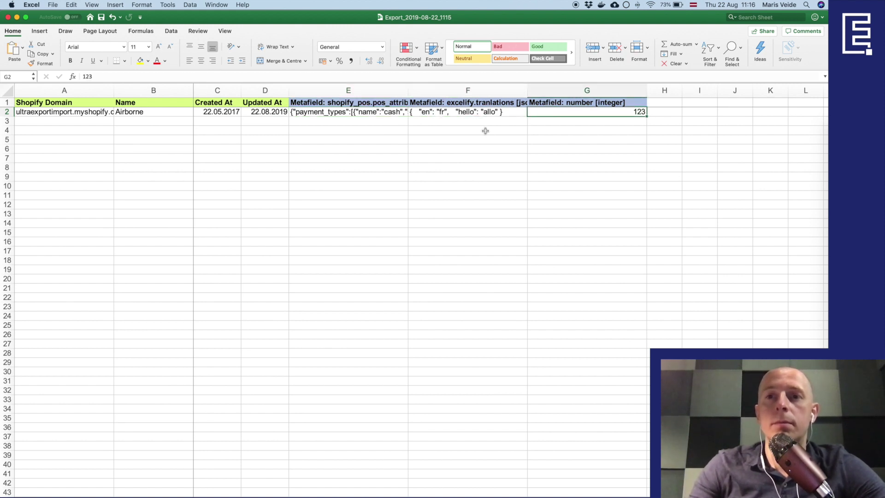
key("Delete")
key("Left")
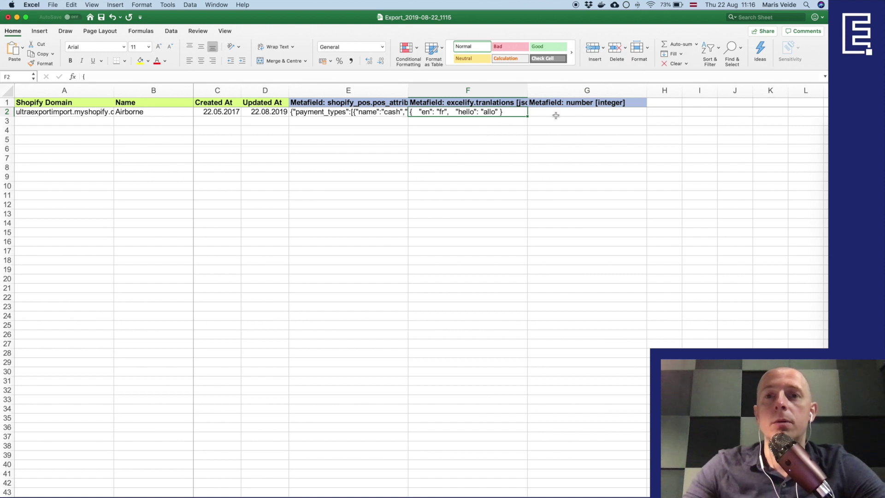
left_click(585, 104)
left_click(579, 112)
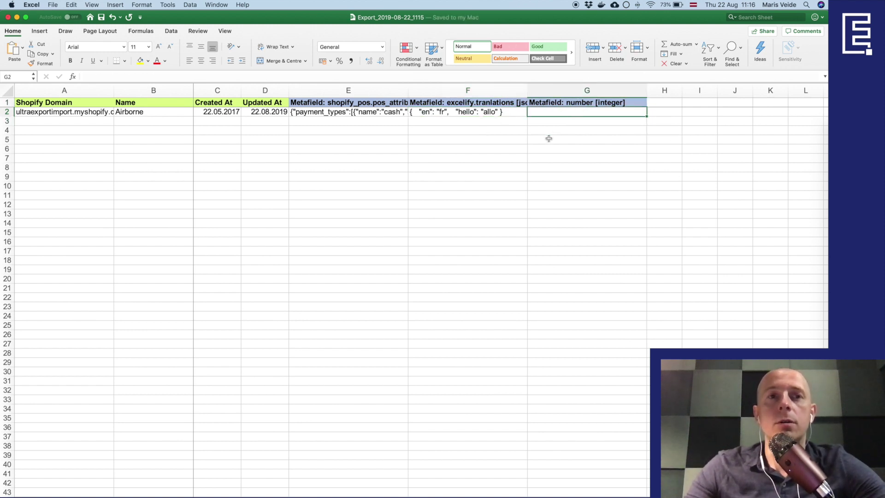
key("super+w")
Import the edited Export_2019-08-22_1115.xlsx in Excelify and download Import_Result_2019-08-22_1116
left_click(541, 152)
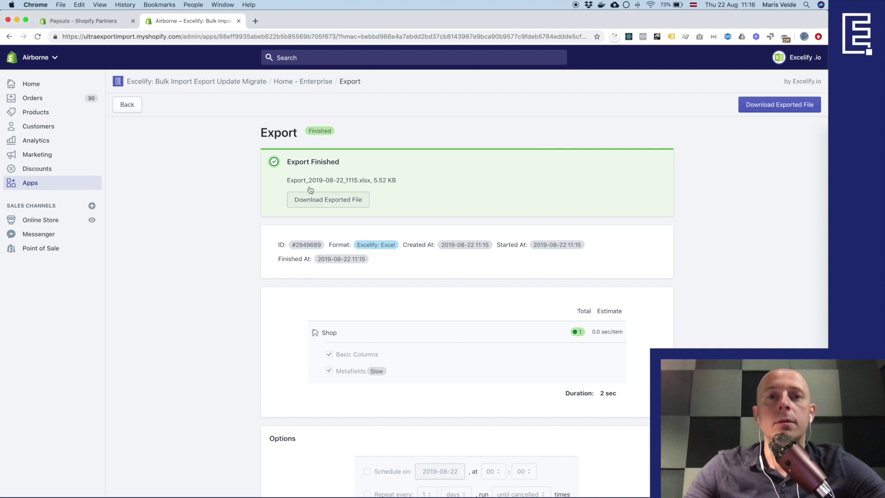
left_click(133, 109)
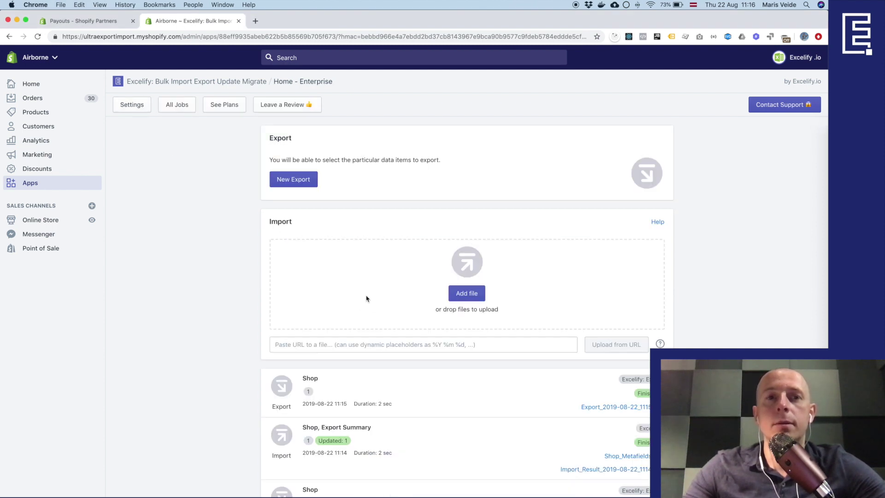
left_click(375, 294)
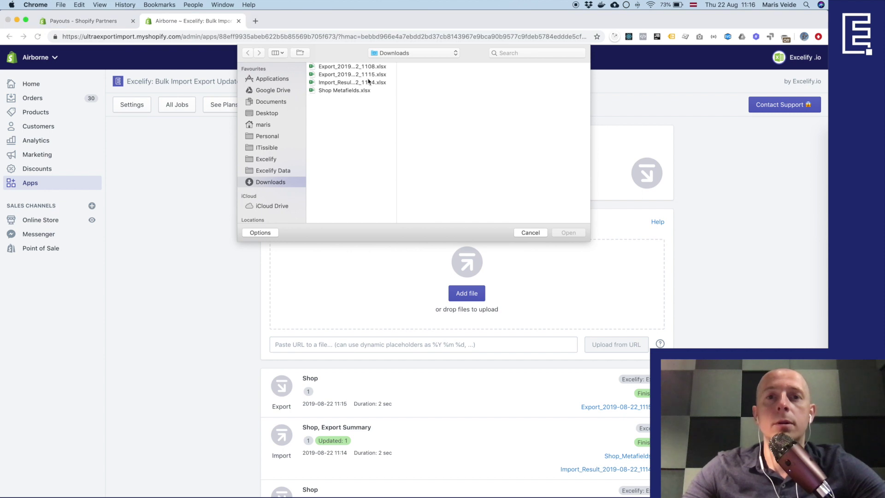
double_click(352, 76)
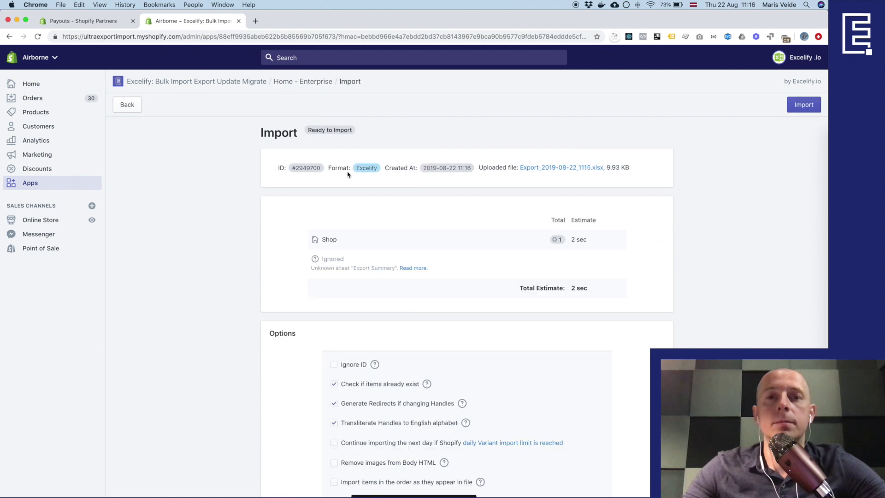
left_click(808, 109)
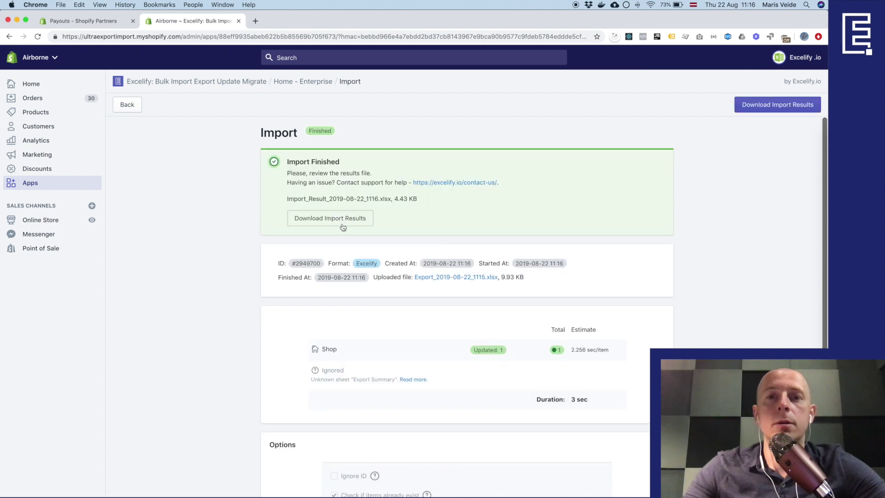
left_click(343, 227)
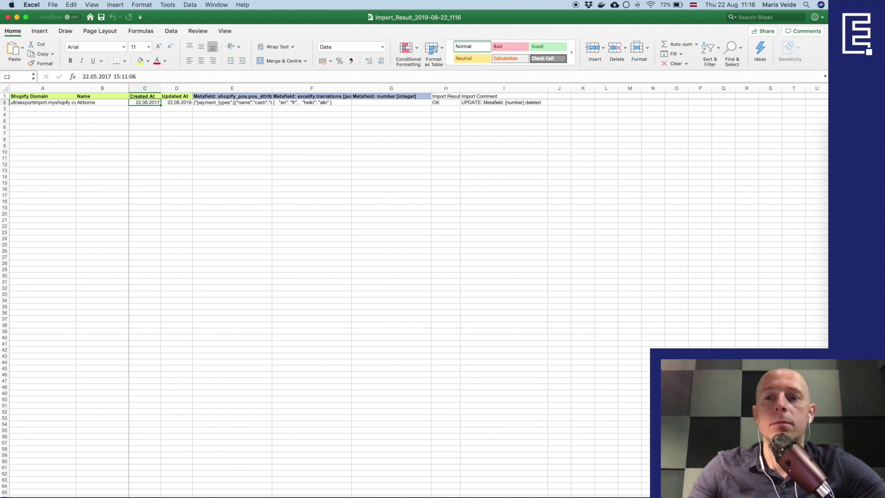
Read the 'Metafield: [number] deleted' comment in I2 and autofit column F to its header
scroll(575, 205, "up", 3)
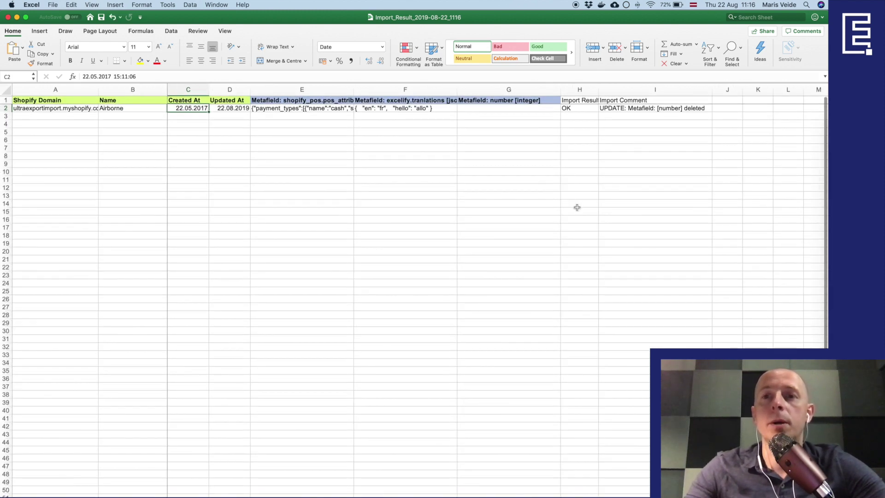
scroll(599, 138, "right", 2)
left_click(618, 109)
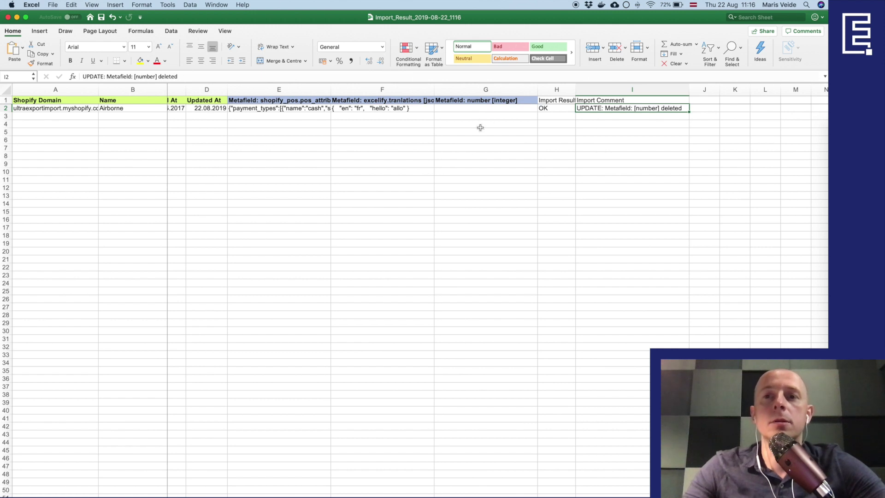
left_click(599, 111)
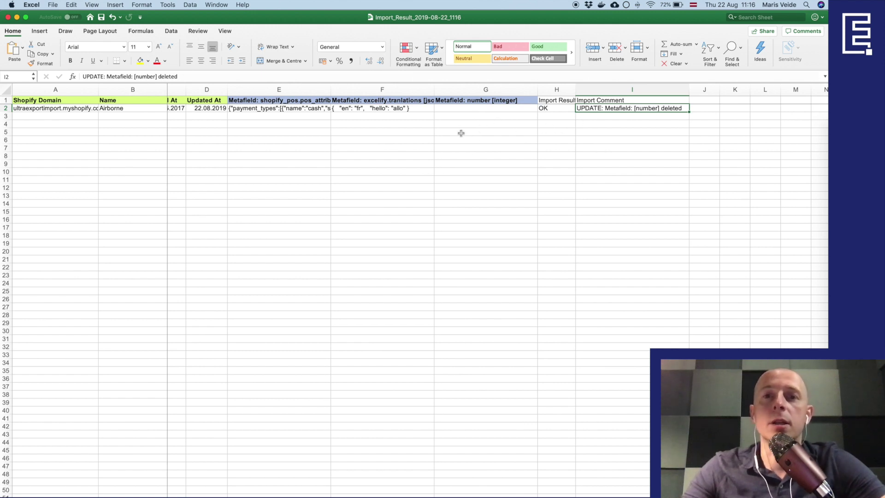
double_click(432, 91)
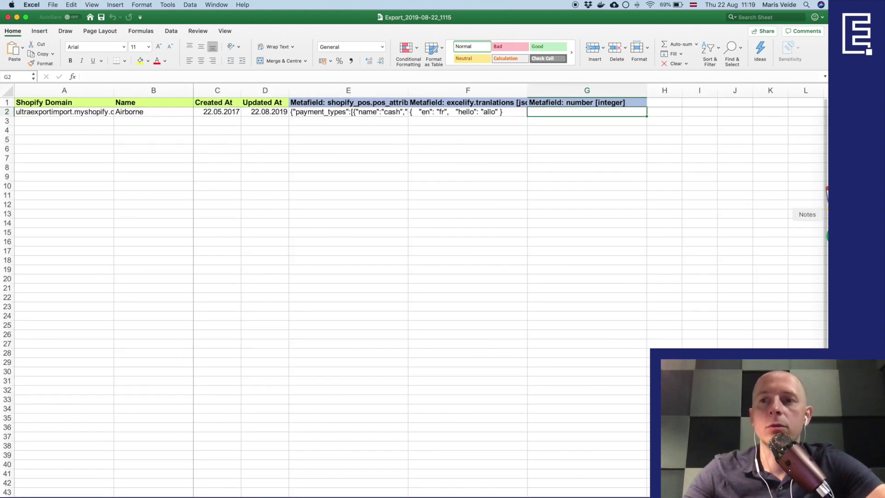
Return to Excelify's home page in Chrome and scroll through the recent jobs list
left_click(825, 227)
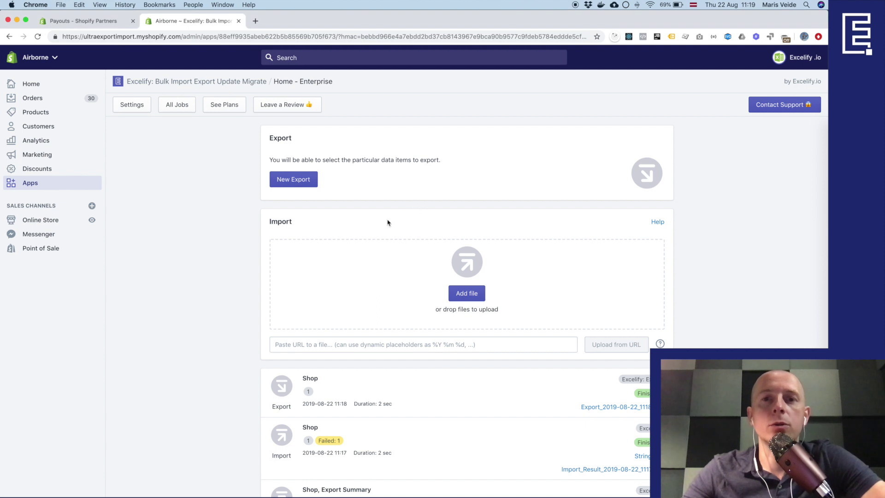
scroll(387, 221, "down", 5)
scroll(391, 215, "up", 5)
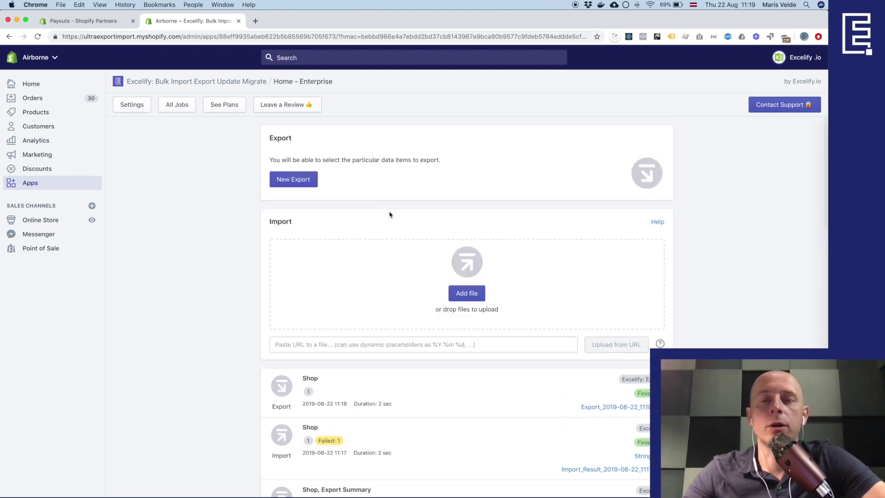